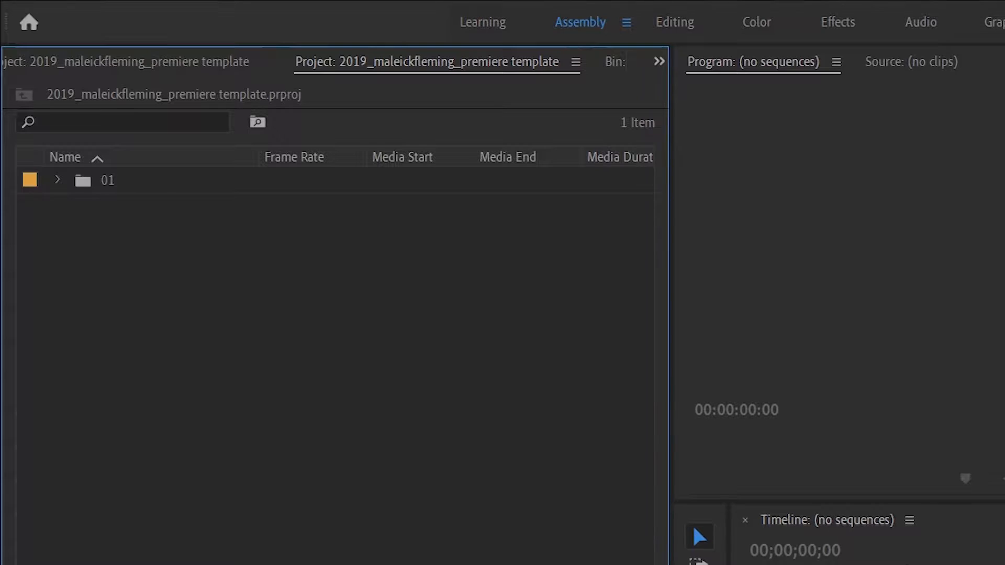
Open the media bin inside bin 01 and examine the contents of its outro and photos bins.
double_click(83, 180)
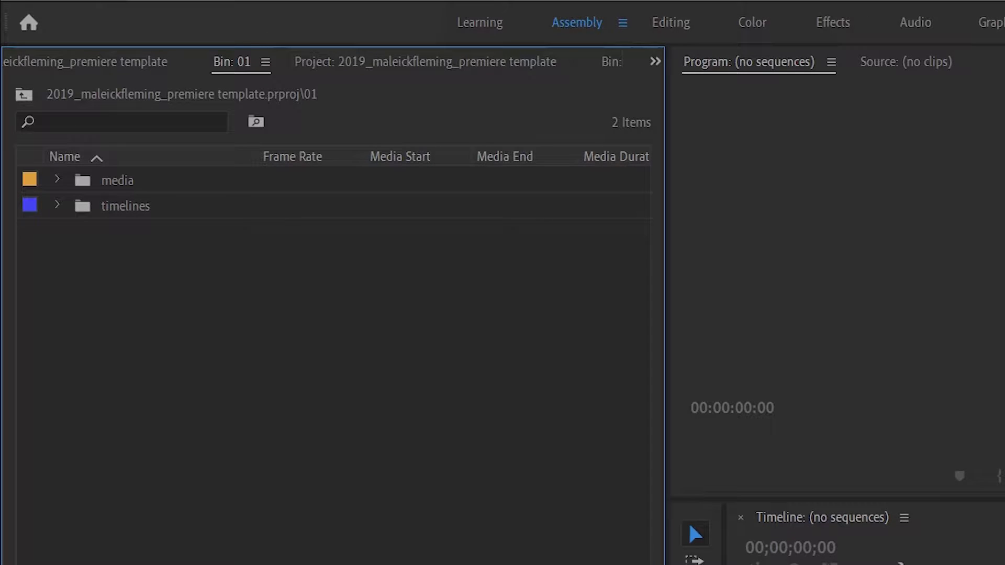
double_click(114, 181)
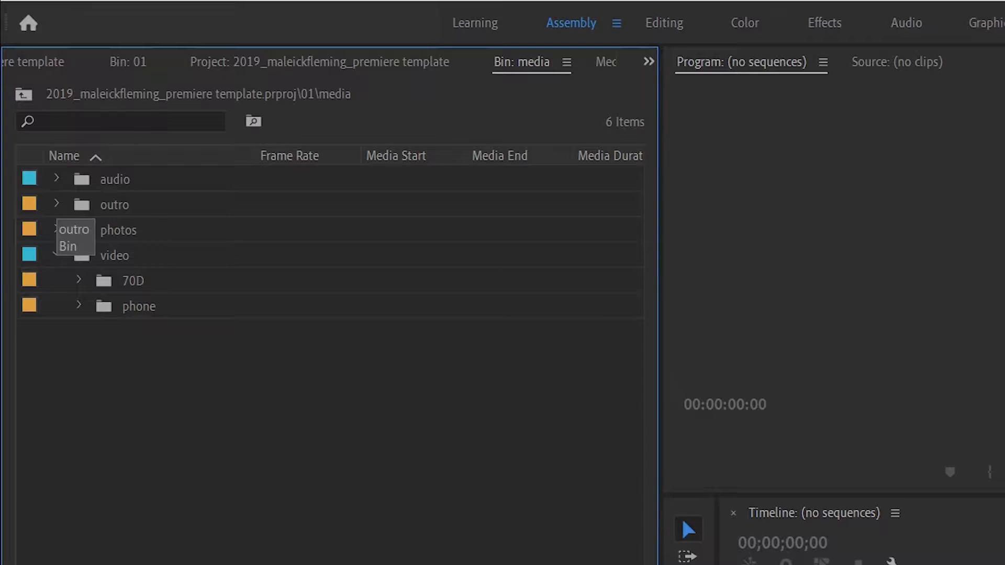
click(57, 204)
click(178, 229)
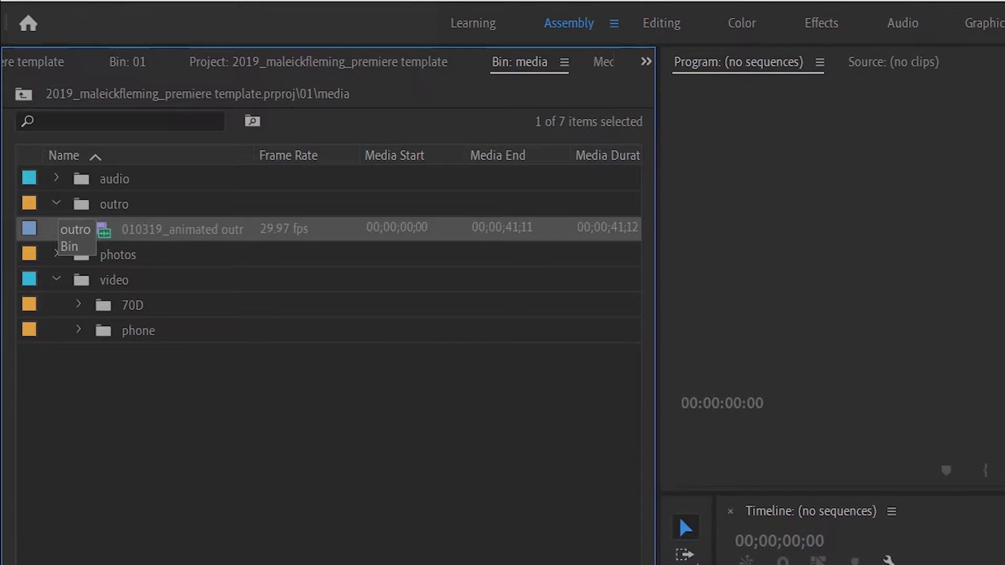
click(57, 203)
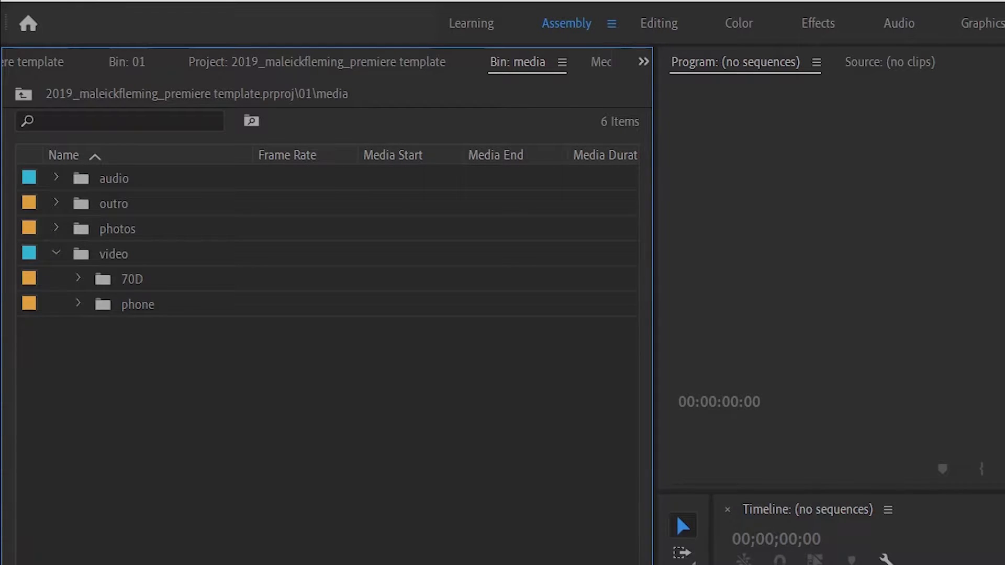
click(56, 228)
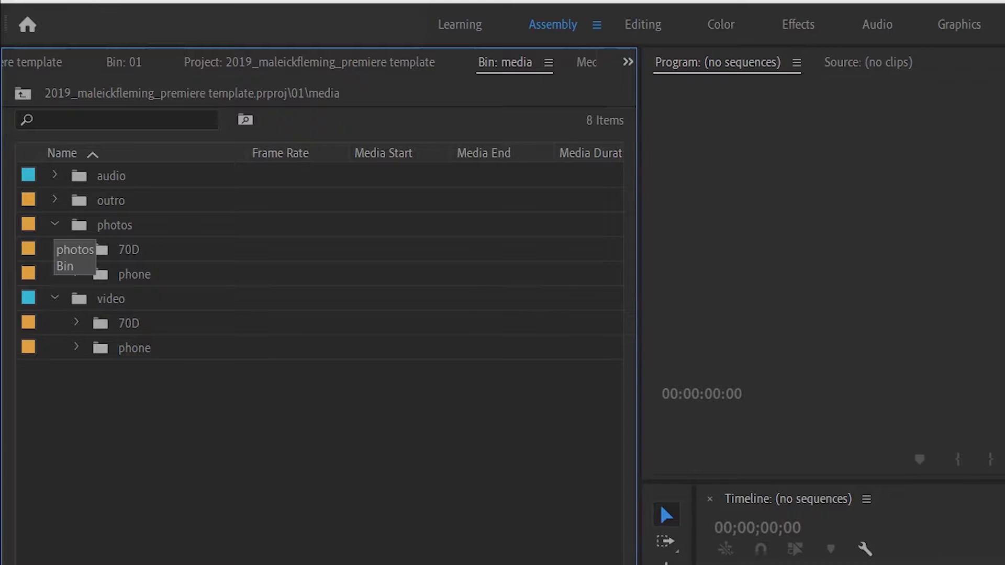
click(55, 224)
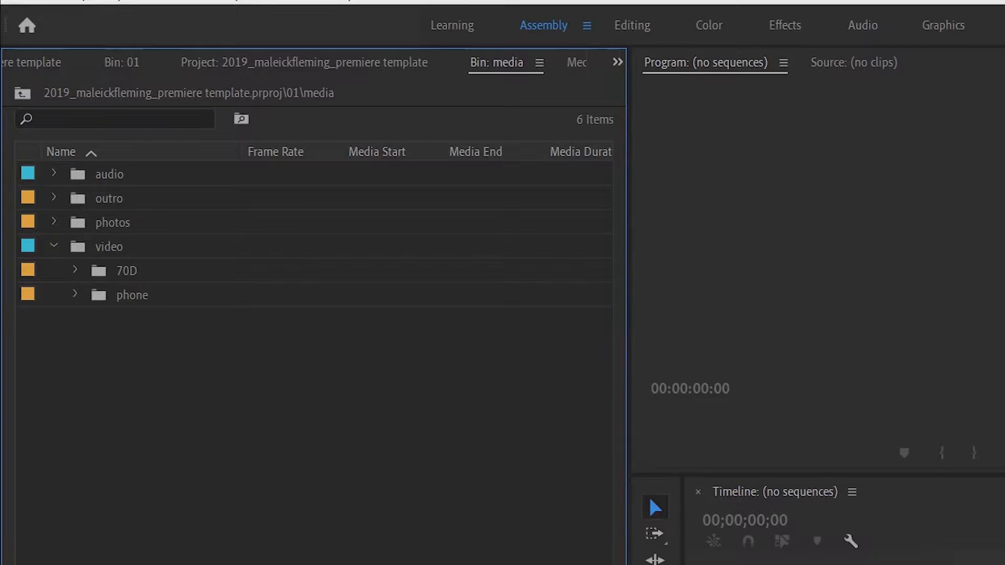
Save the project, then collapse the video bin and the media bin while going back up to bin 01.
key(ctrl+s)
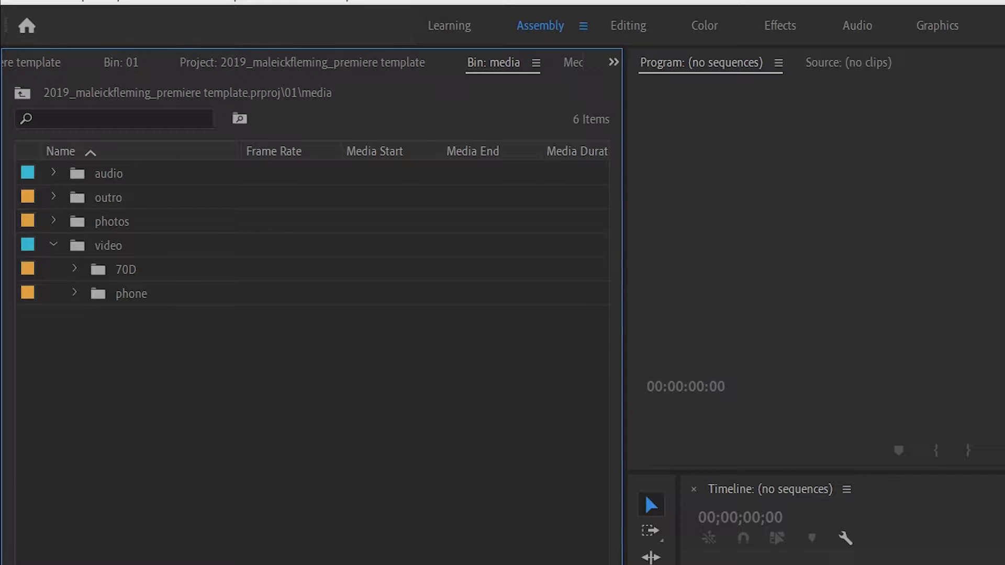
click(53, 244)
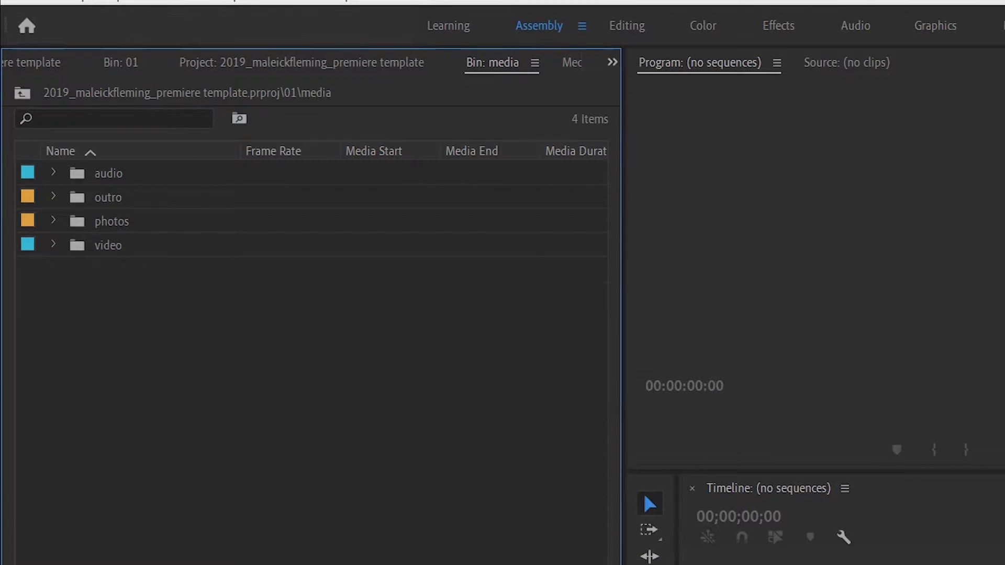
click(22, 93)
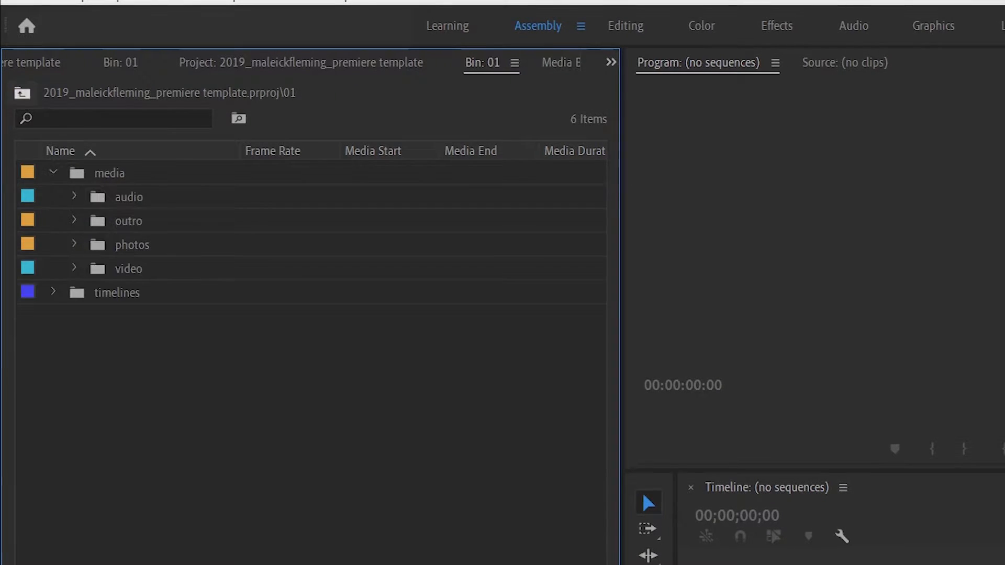
click(54, 172)
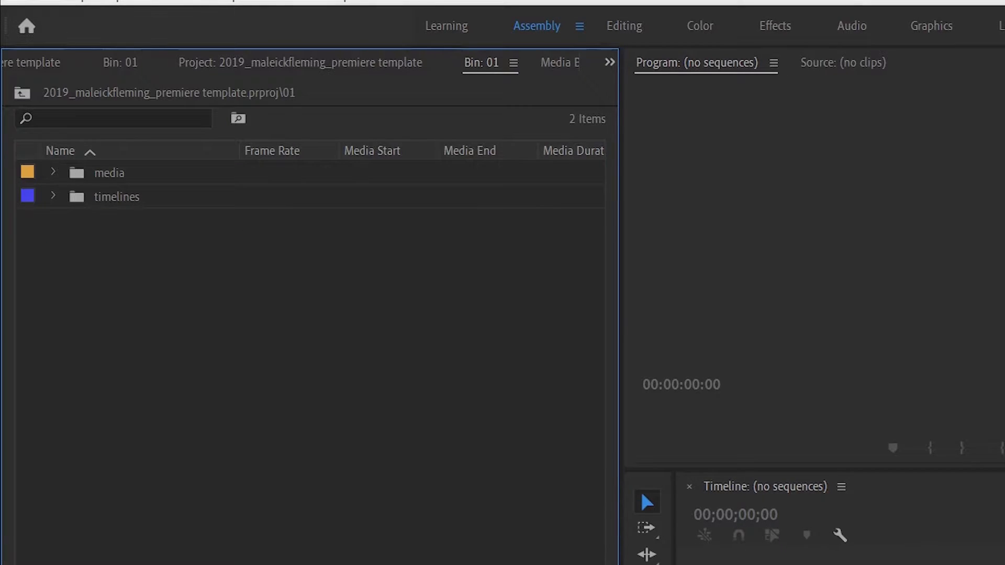
Examine the sequences in the timelines bin, including portrait and square, and collapse the bin again.
click(54, 195)
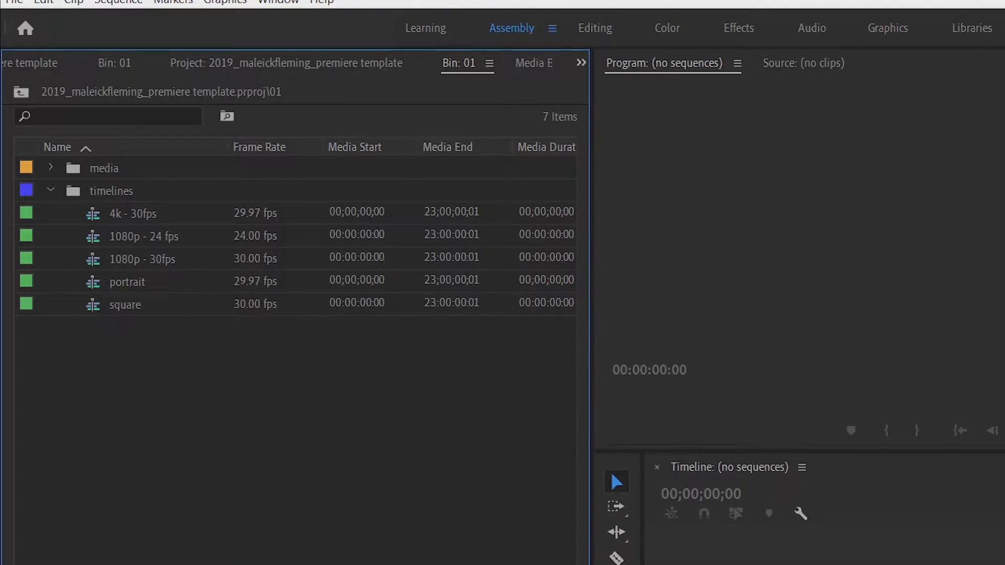
click(127, 282)
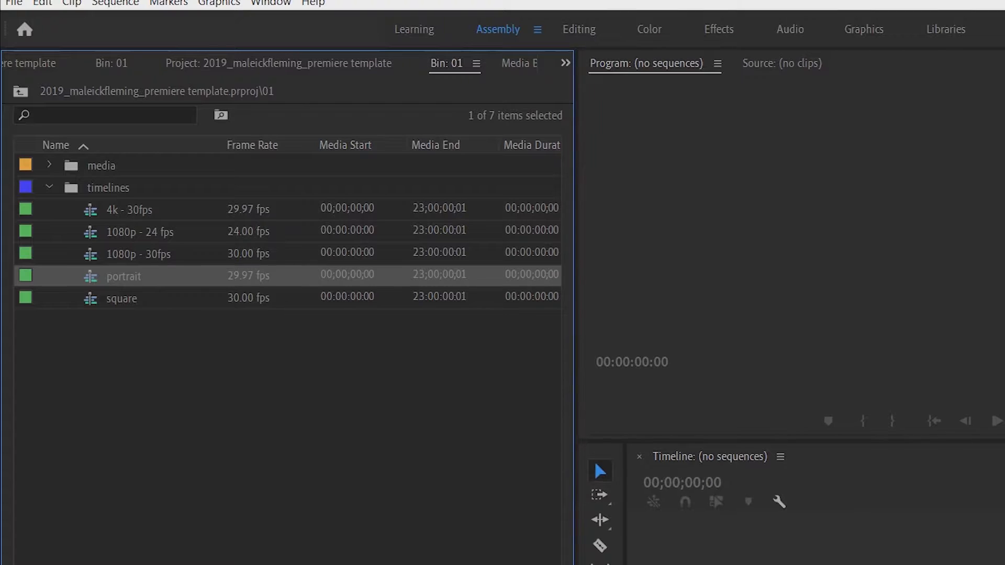
click(121, 298)
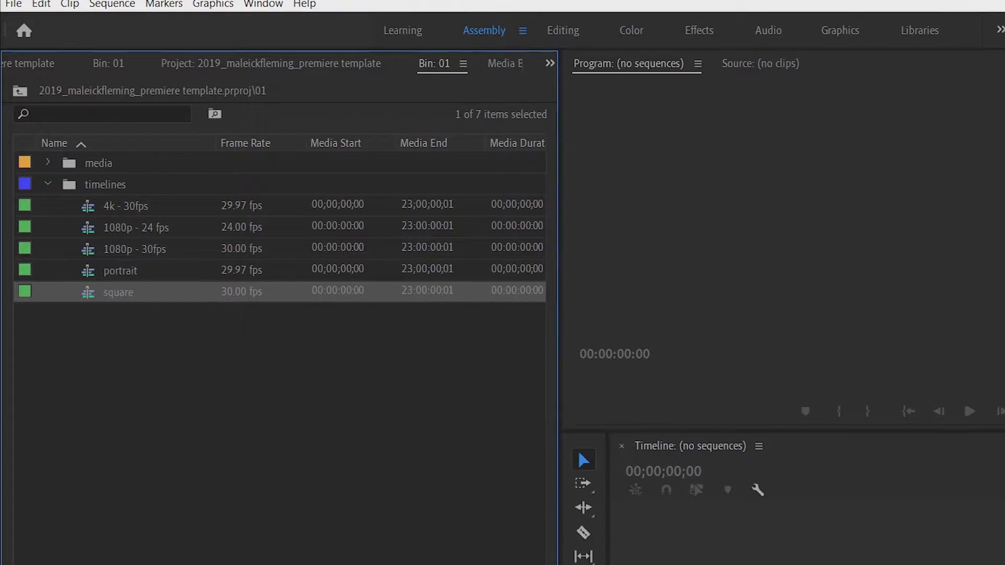
click(48, 184)
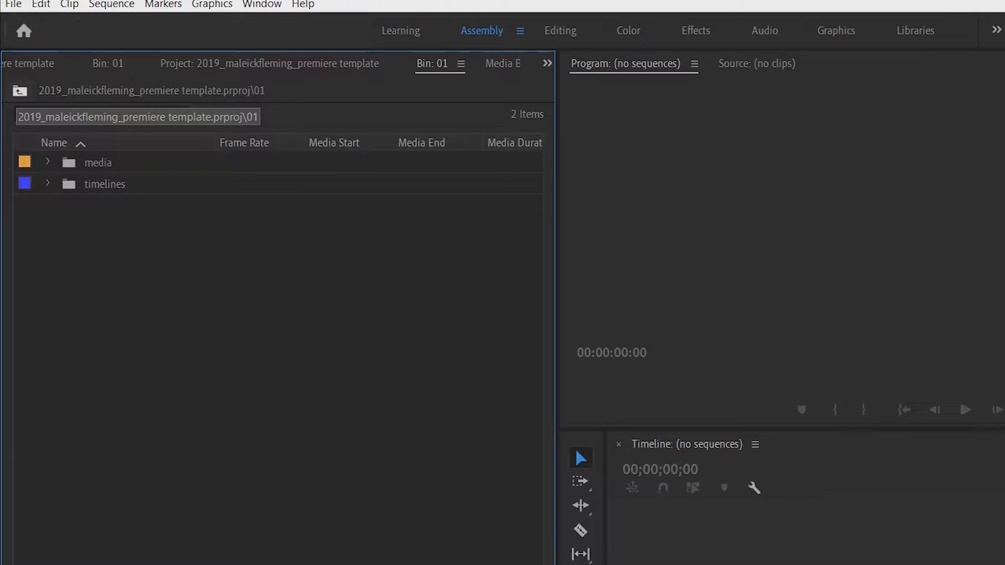
Create a new bin at the project's top level and a second bin nested inside it, keeping the default names.
click(20, 91)
click(48, 162)
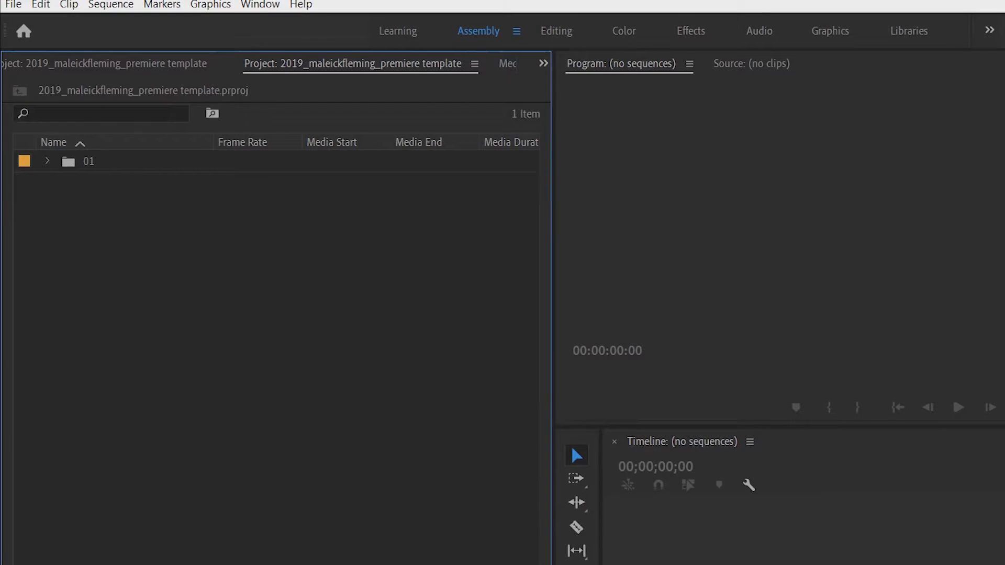
right_click(100, 196)
click(136, 229)
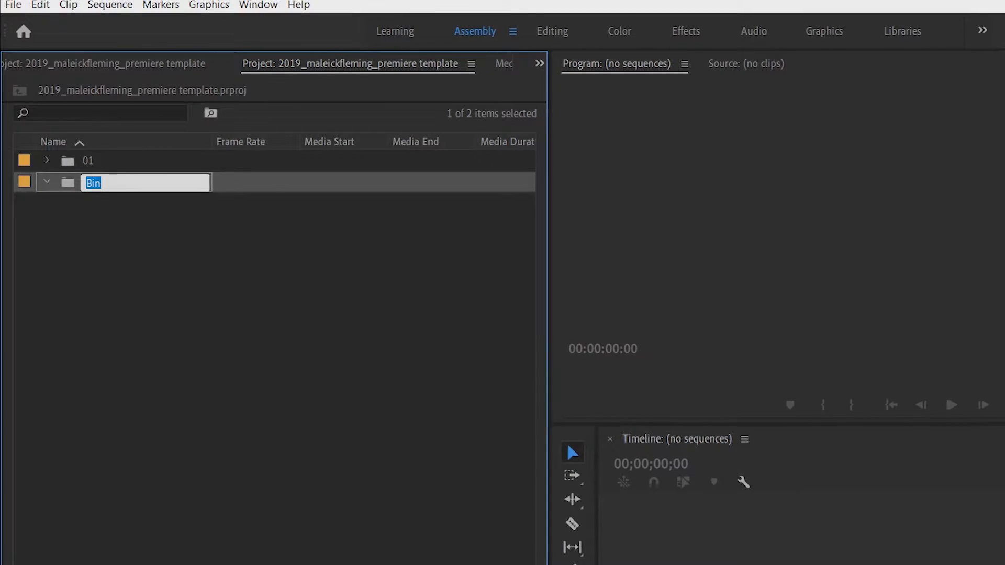
key(Return)
key(ctrl+b)
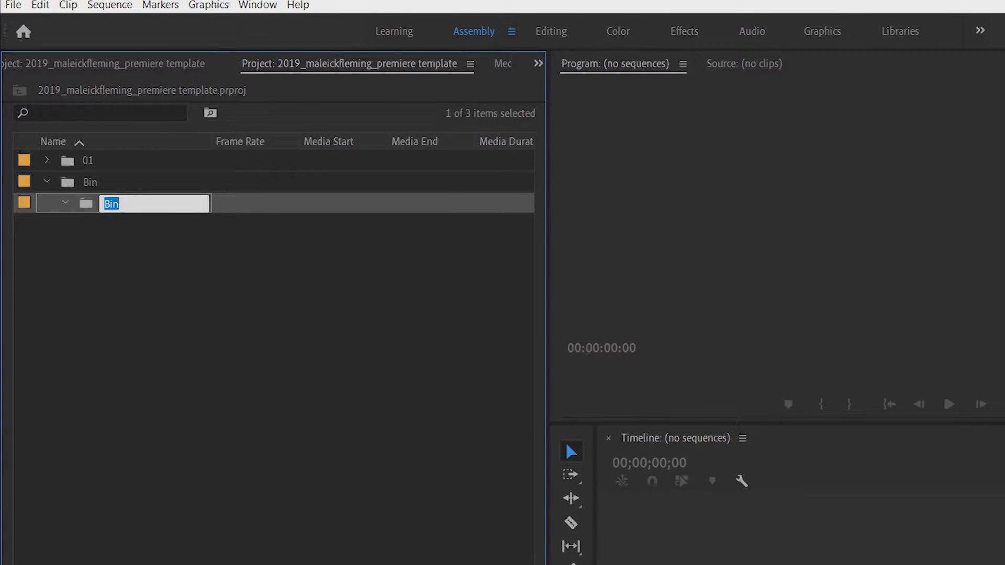
key(Return)
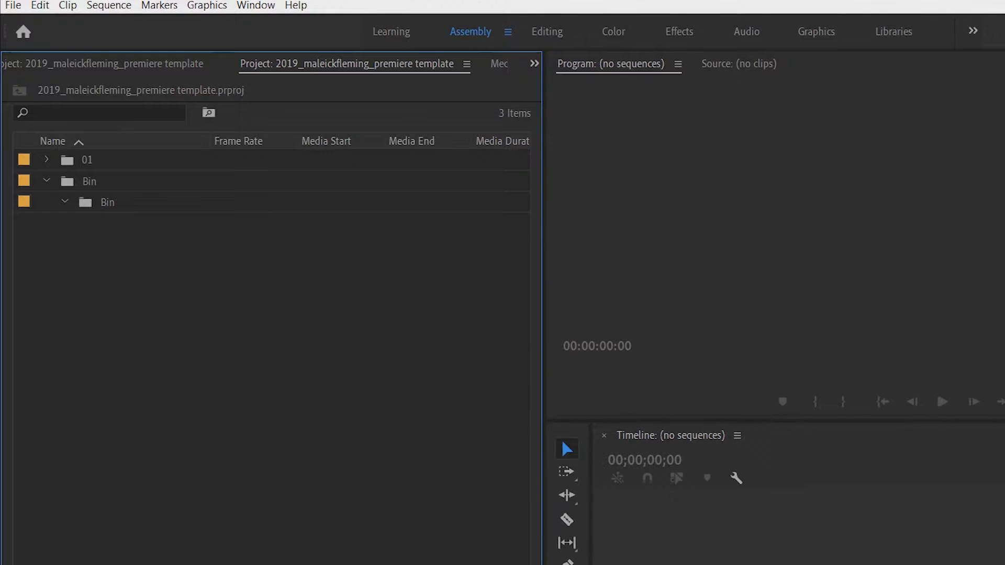
Rename the nested bin as media.
click(108, 203)
click(108, 203)
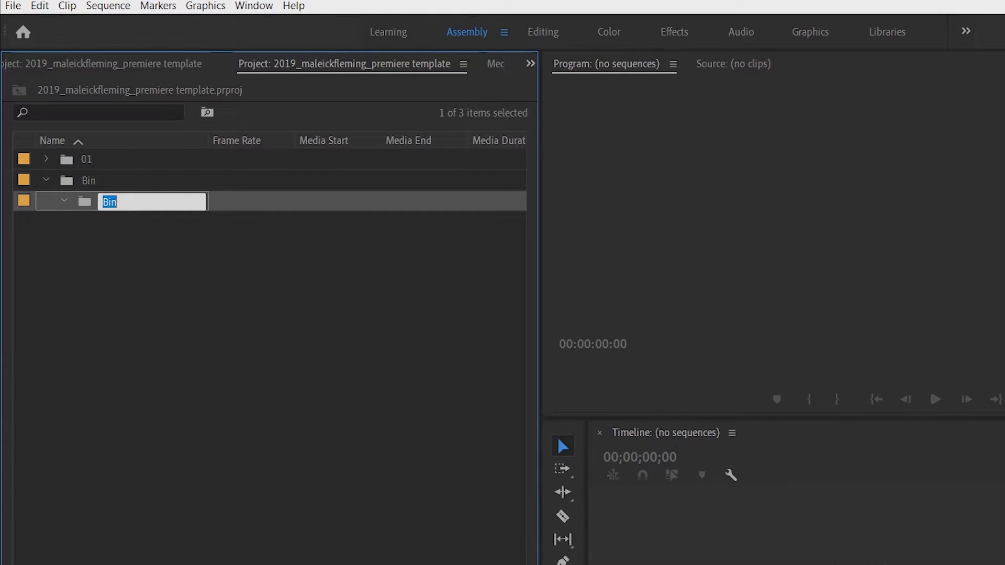
text(media)
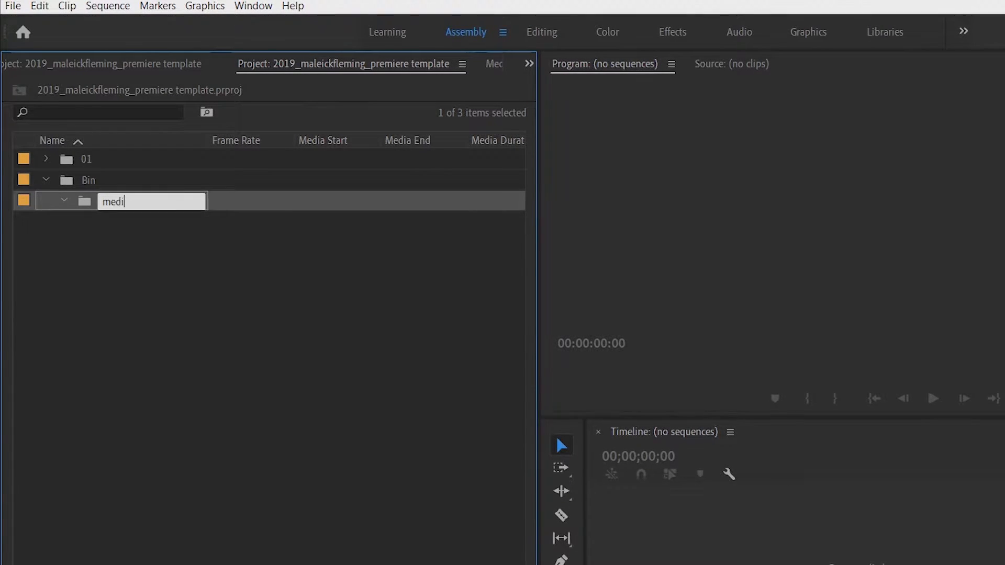
key(Tab)
click(125, 261)
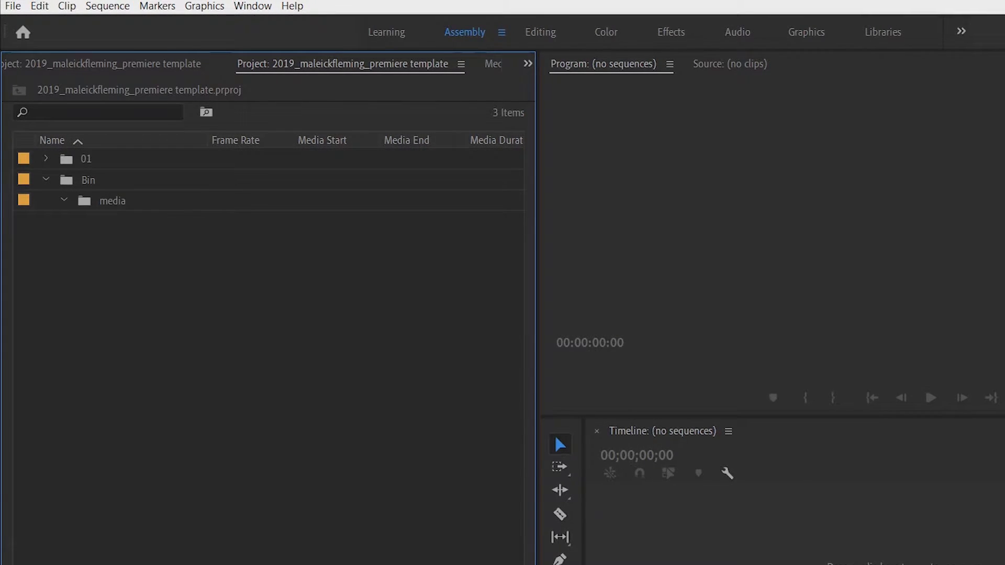
click(112, 201)
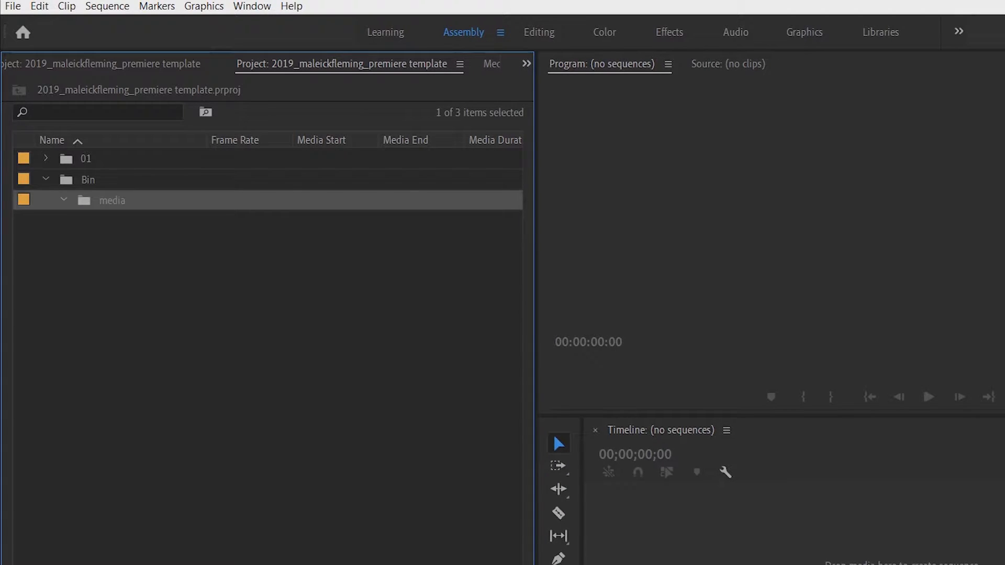
key(ctrl+v)
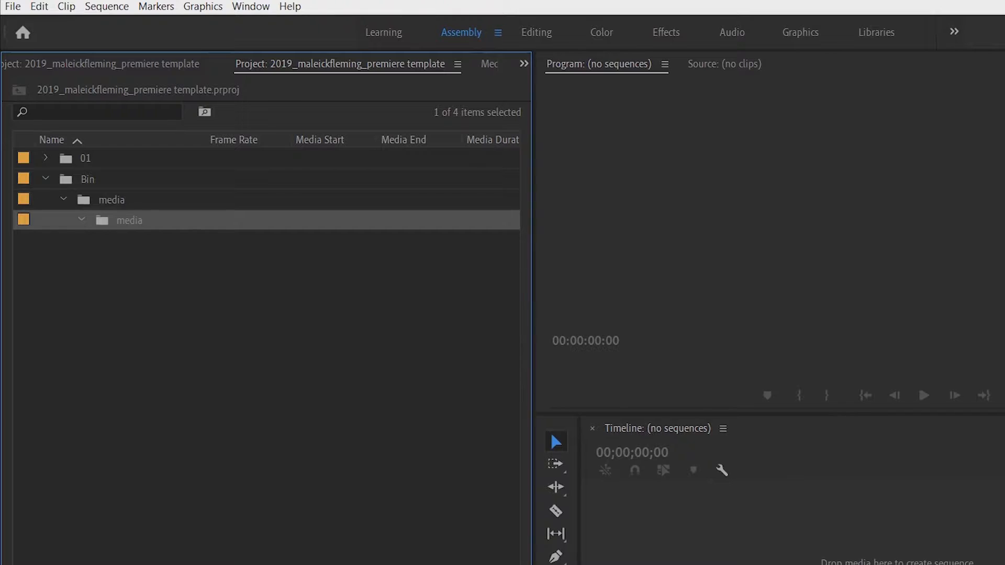
key(Delete)
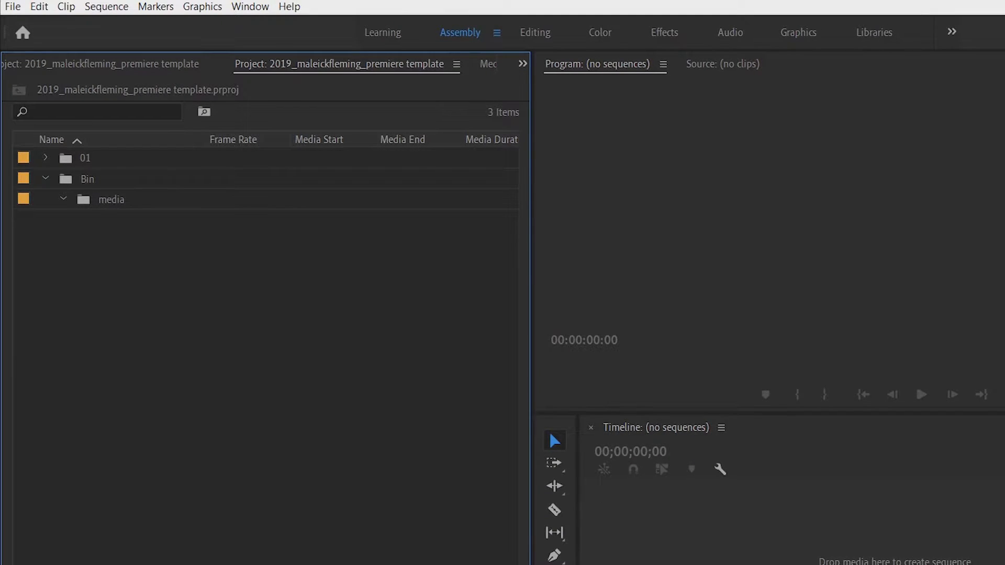
click(64, 199)
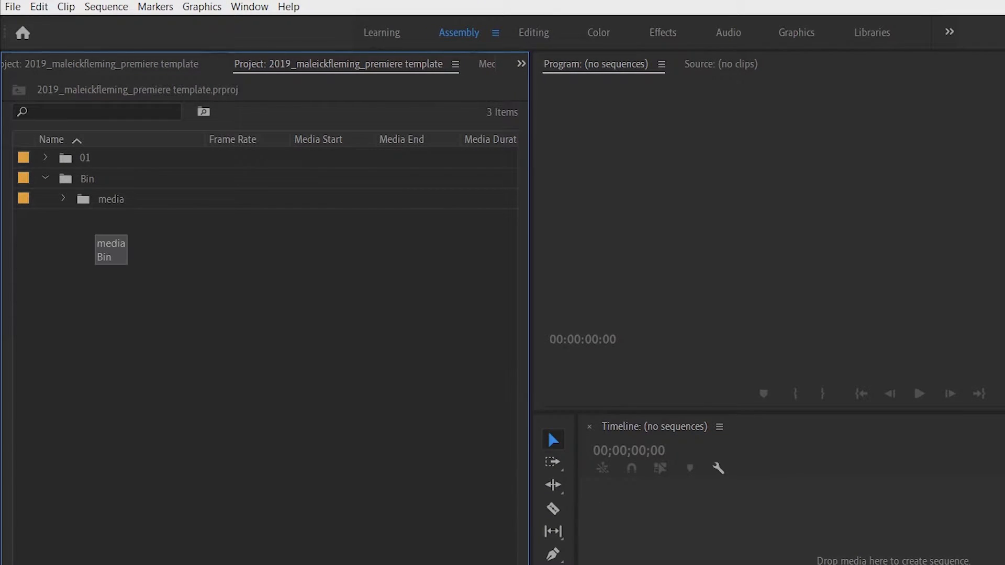
Try to add a bin named timelines below the media bin, undo the naming and delete the added bin.
right_click(112, 227)
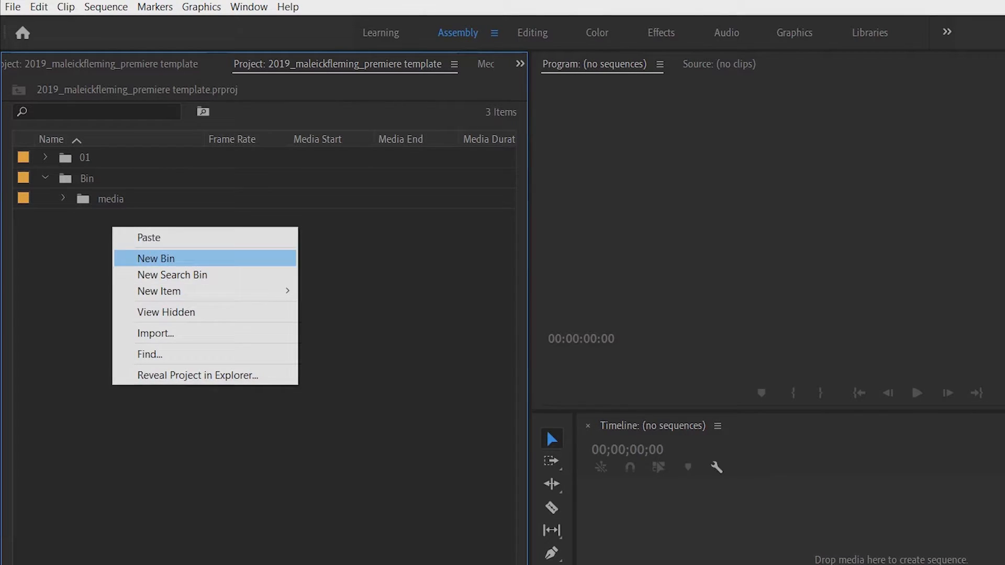
click(156, 259)
text(tim)
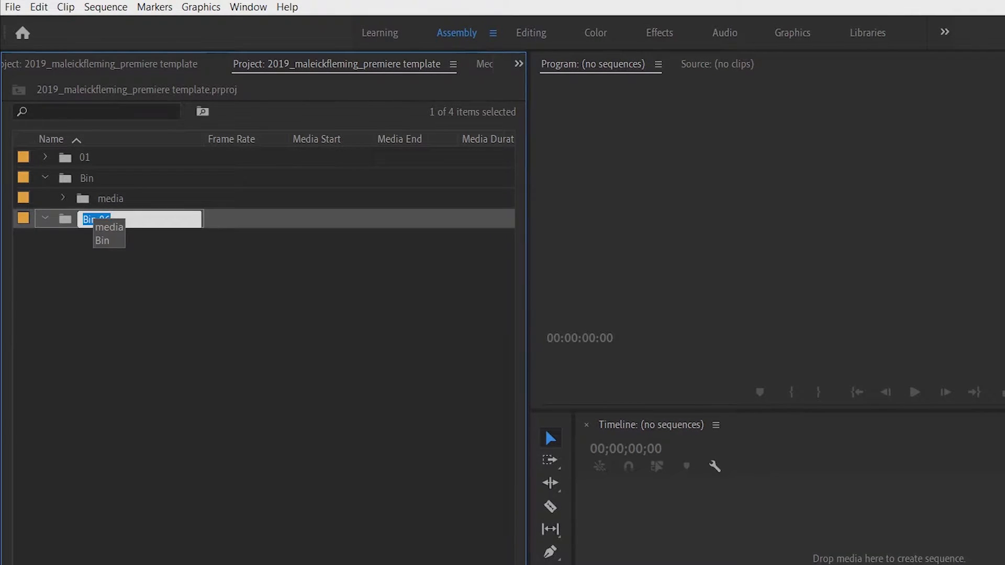
text(elines)
key(Return)
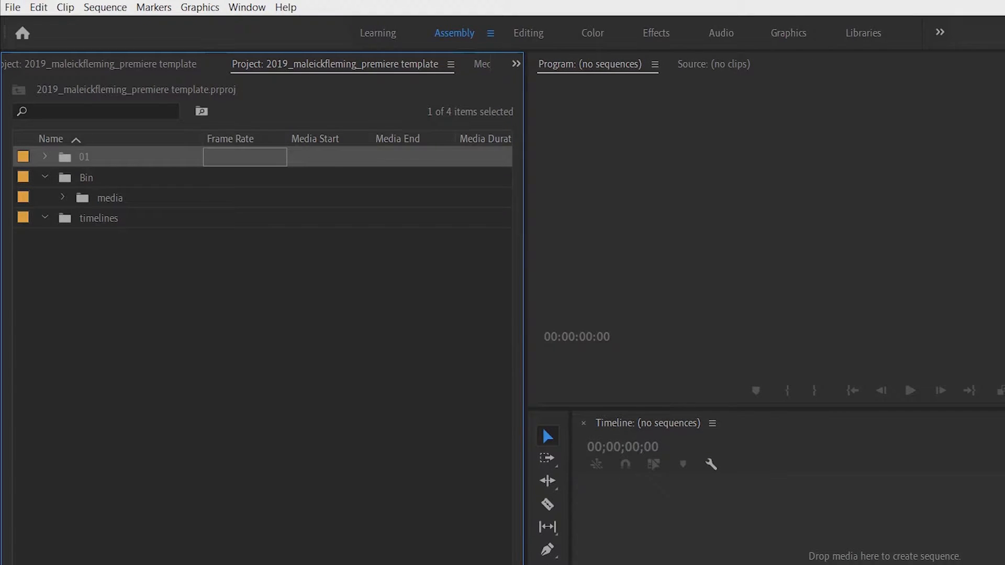
key(ctrl+z)
click(79, 217)
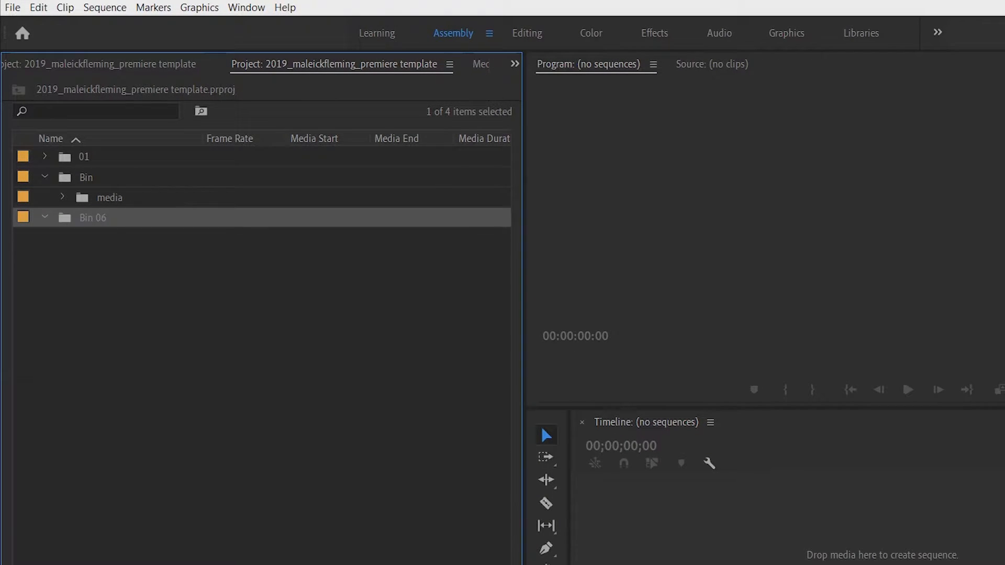
key(Delete)
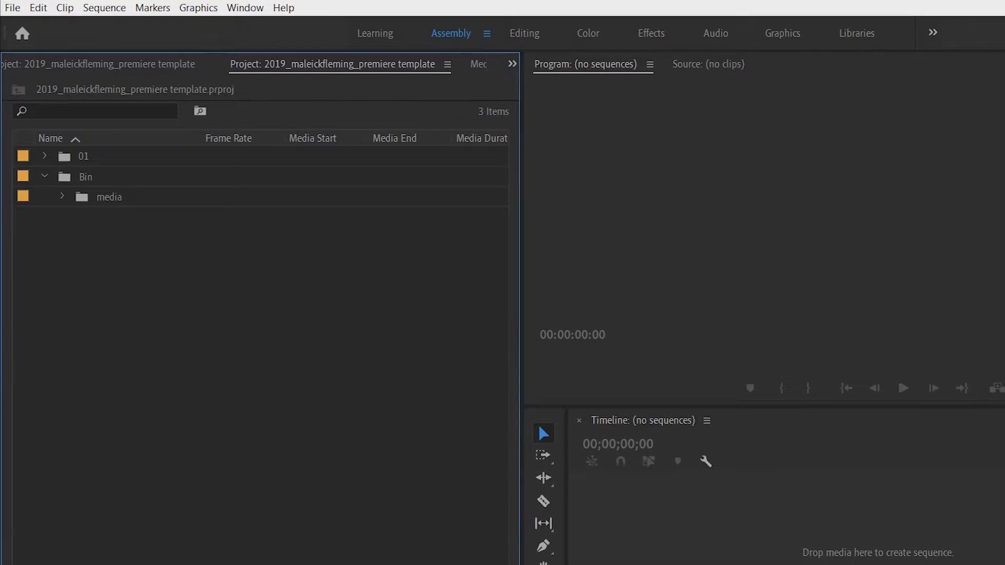
right_click(116, 182)
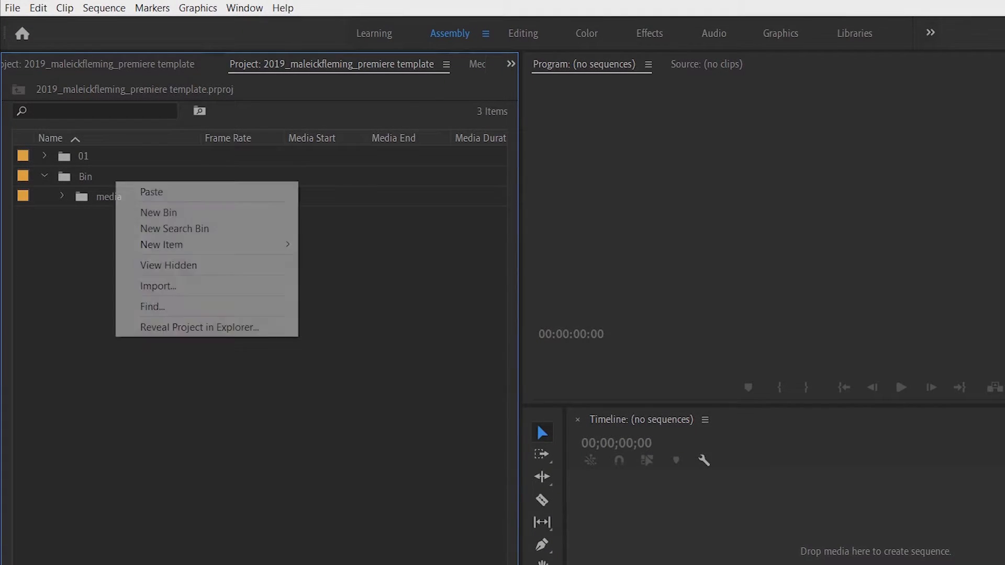
click(94, 236)
Create a bin named timelines at the project's top level and move it into the new Bin alongside media.
click(45, 176)
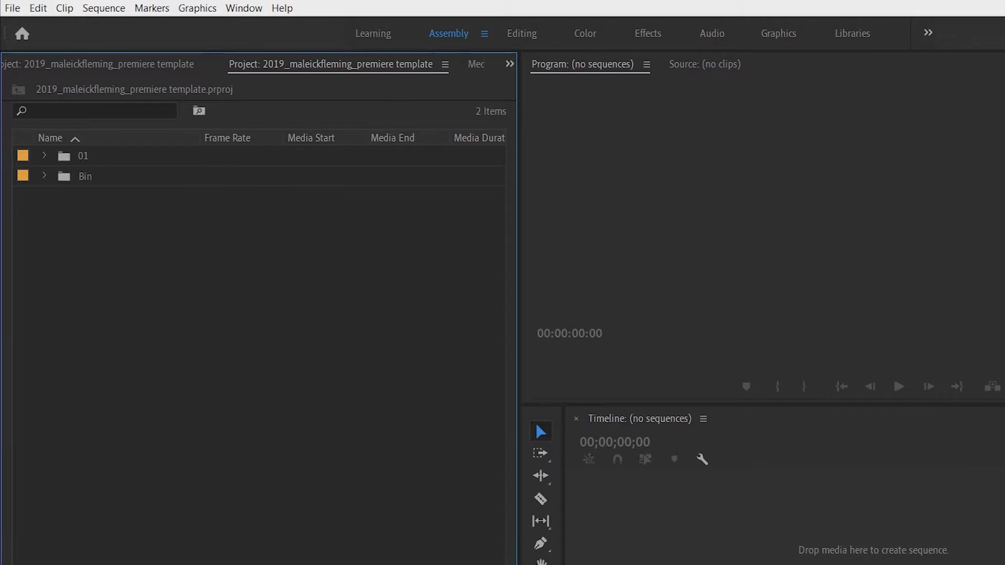
right_click(120, 220)
click(162, 249)
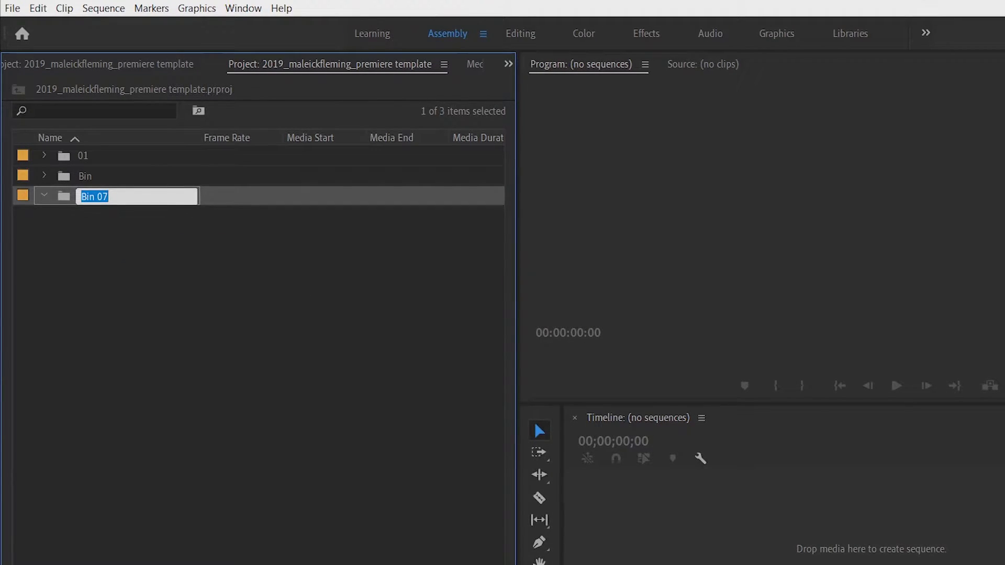
text(timelines)
key(Tab)
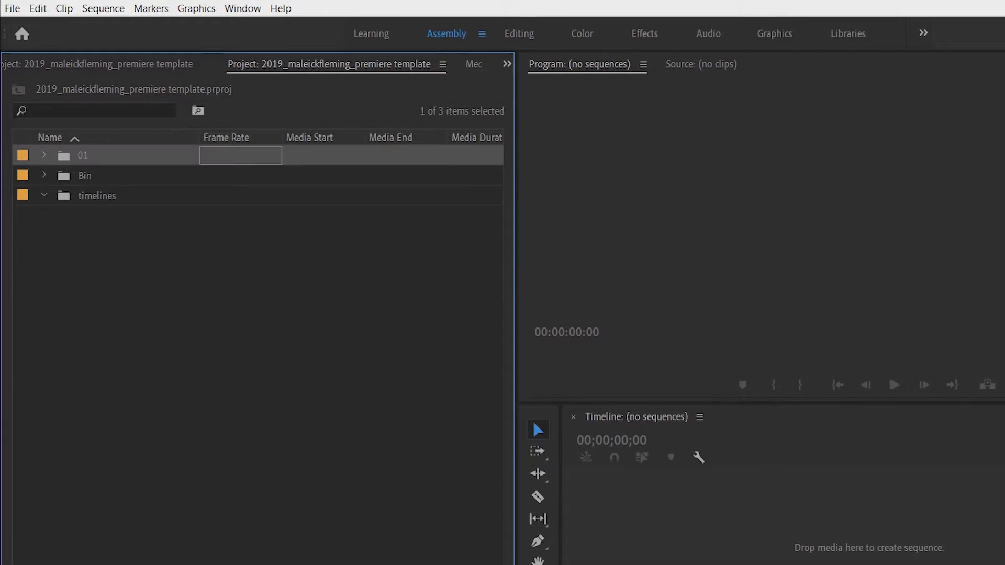
drag(84, 196, 84, 176)
click(44, 175)
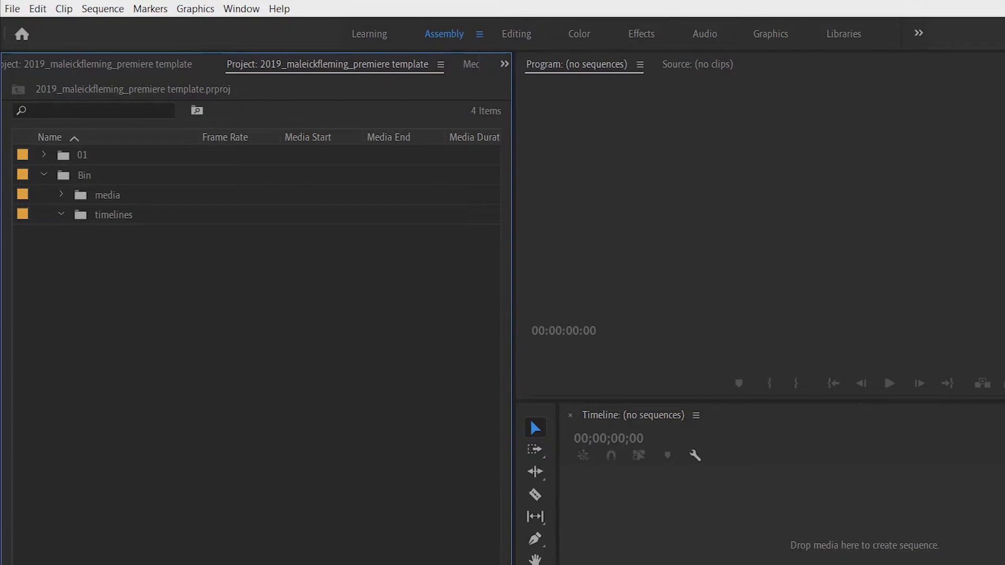
Collapse the new Bin and delete the old 01 bin from the project's top level.
click(44, 175)
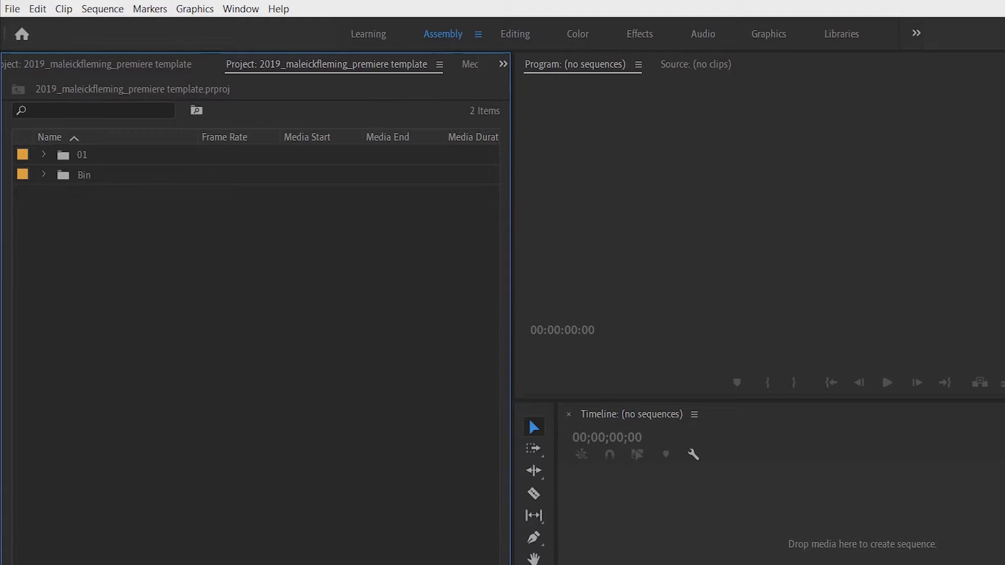
click(83, 155)
key(shift+8)
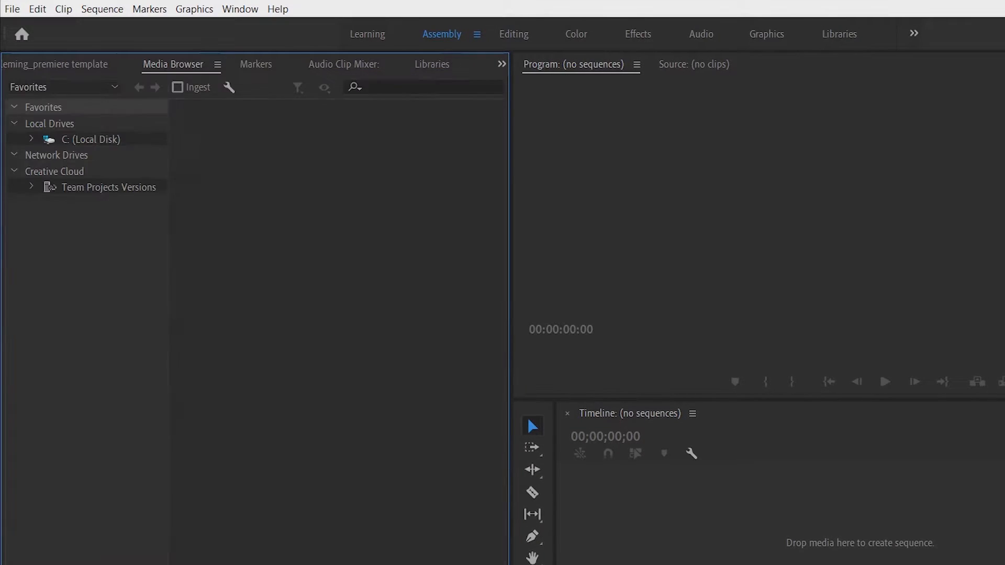
key(shift+1)
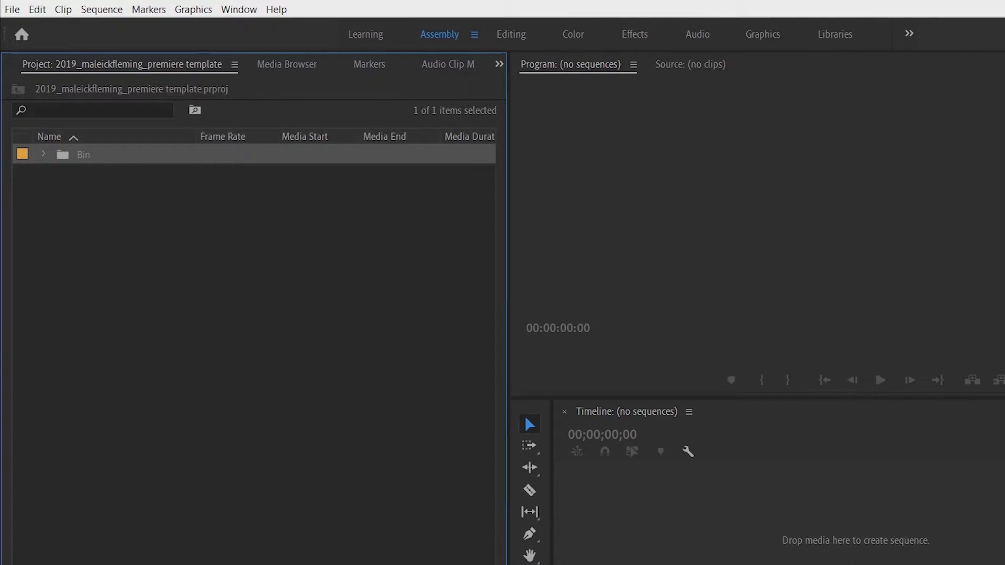
Rename the top-level Bin as Project.
key(Return)
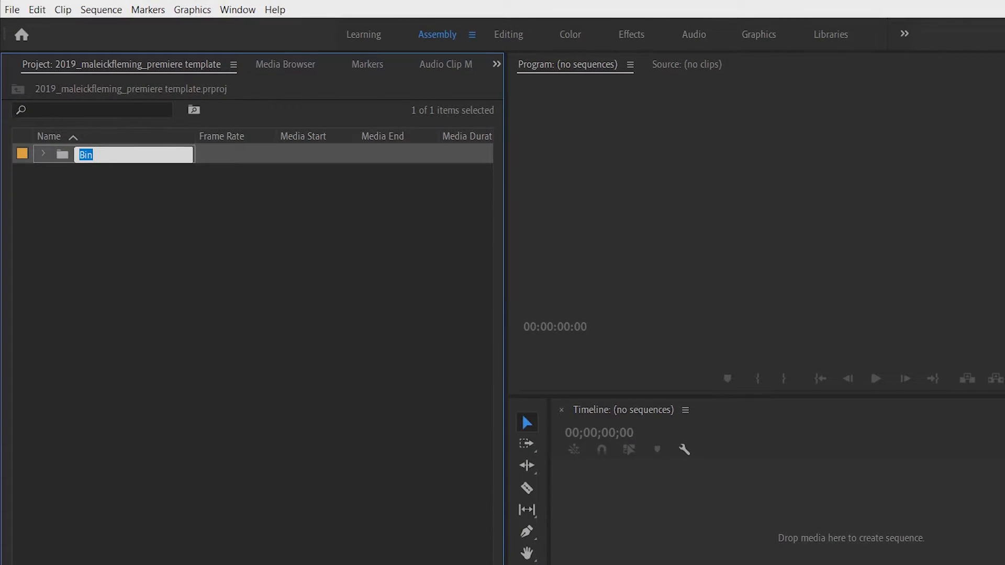
text(01)
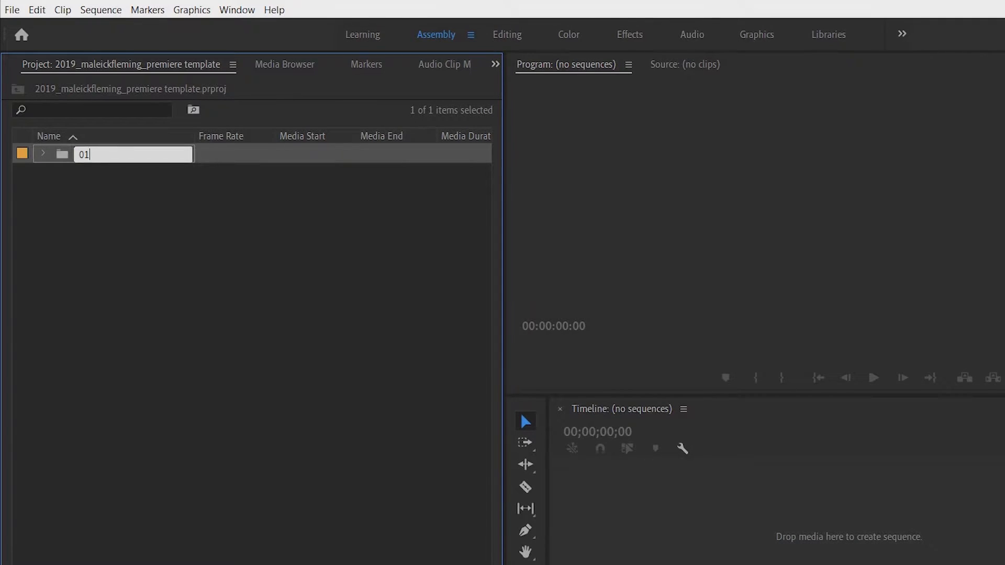
key(BackSpace)
key(BackSpace)
text(Projec)
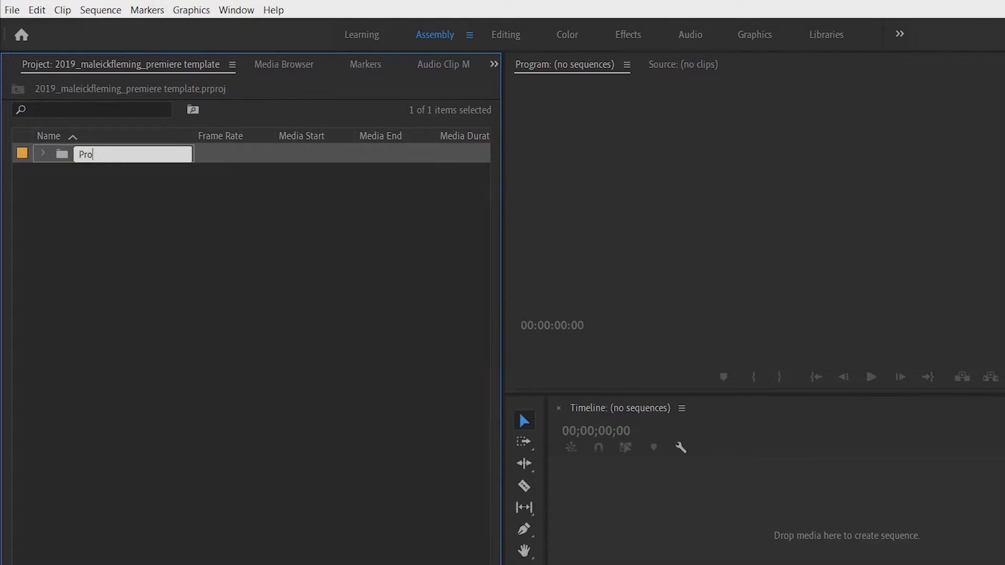
text(t)
key(Tab)
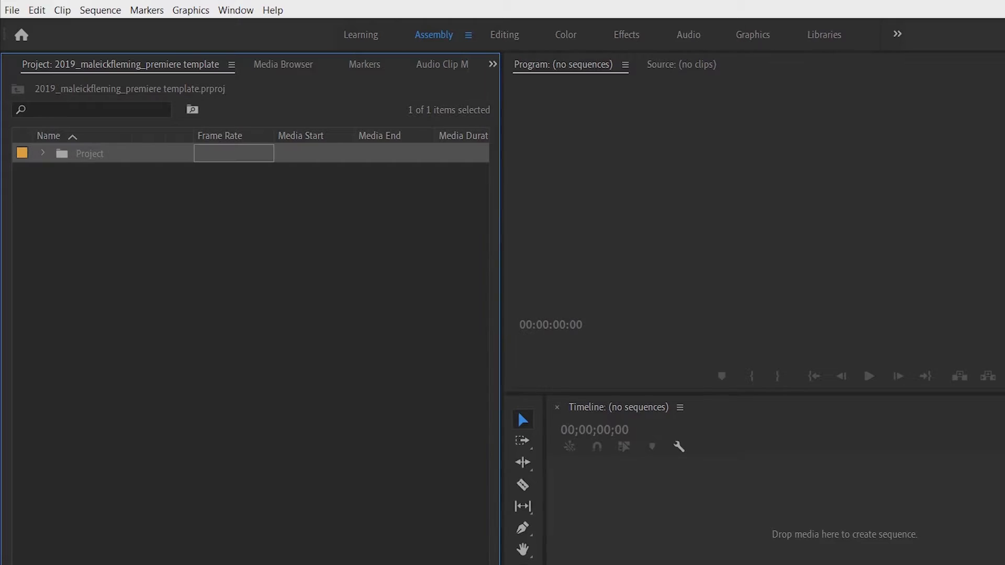
click(79, 154)
key(Return)
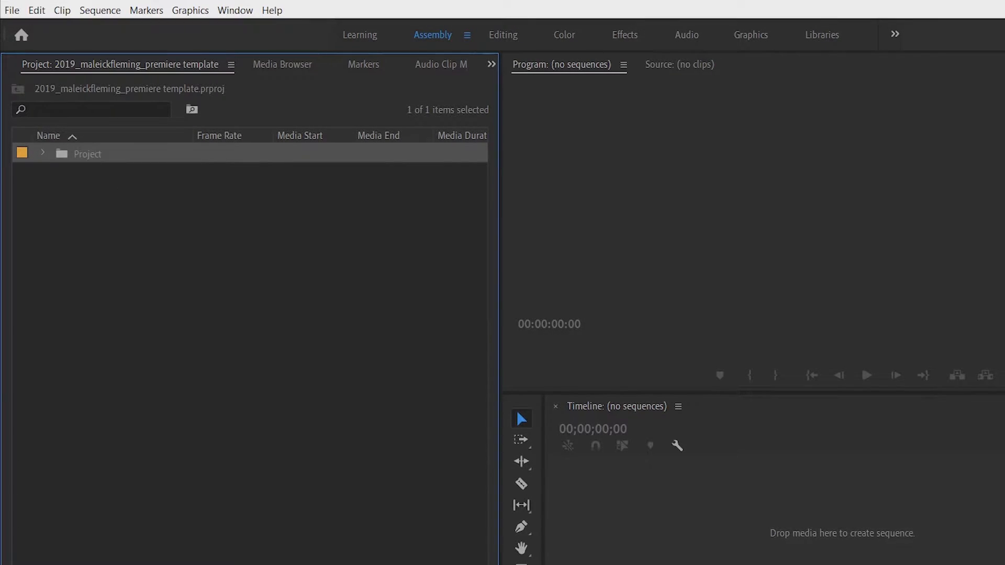
Open the media bin inside the Project bin and create a bin named video in it.
double_click(62, 154)
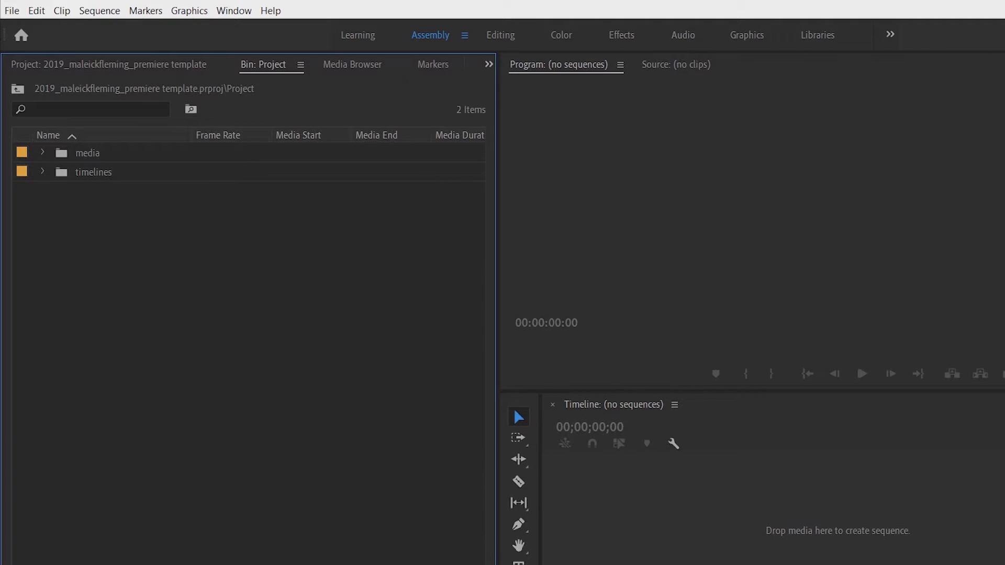
double_click(62, 153)
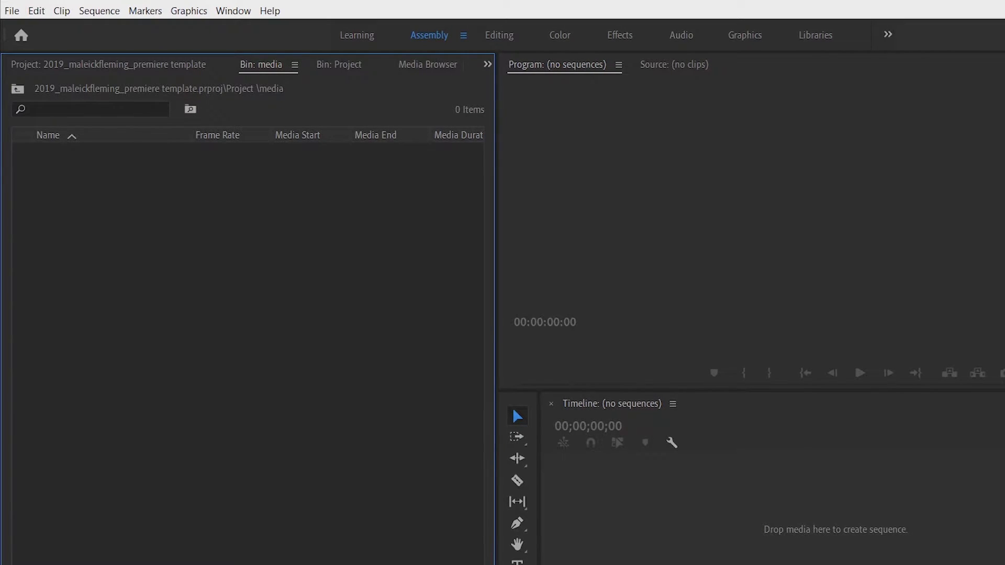
right_click(85, 157)
click(126, 184)
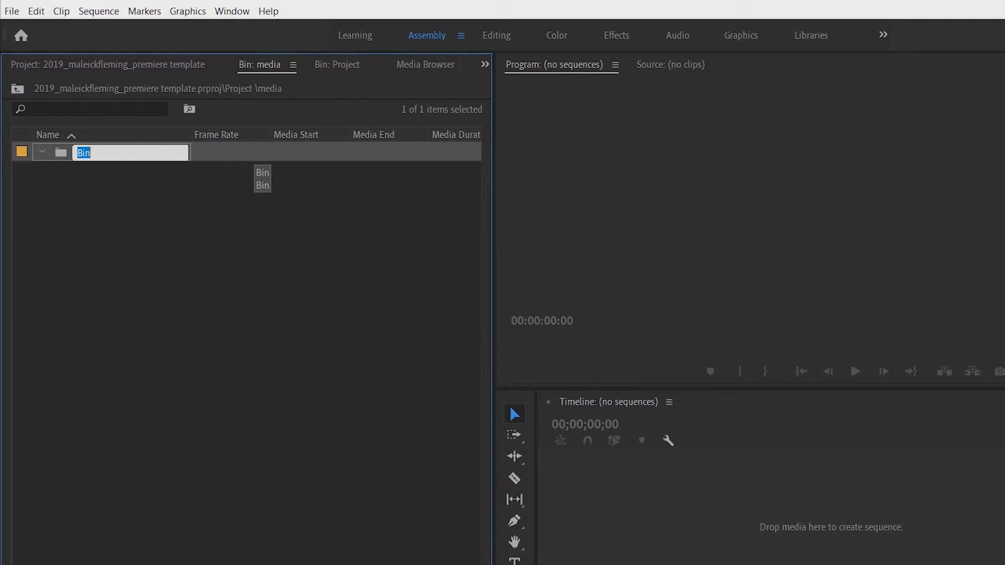
text(video)
key(Tab)
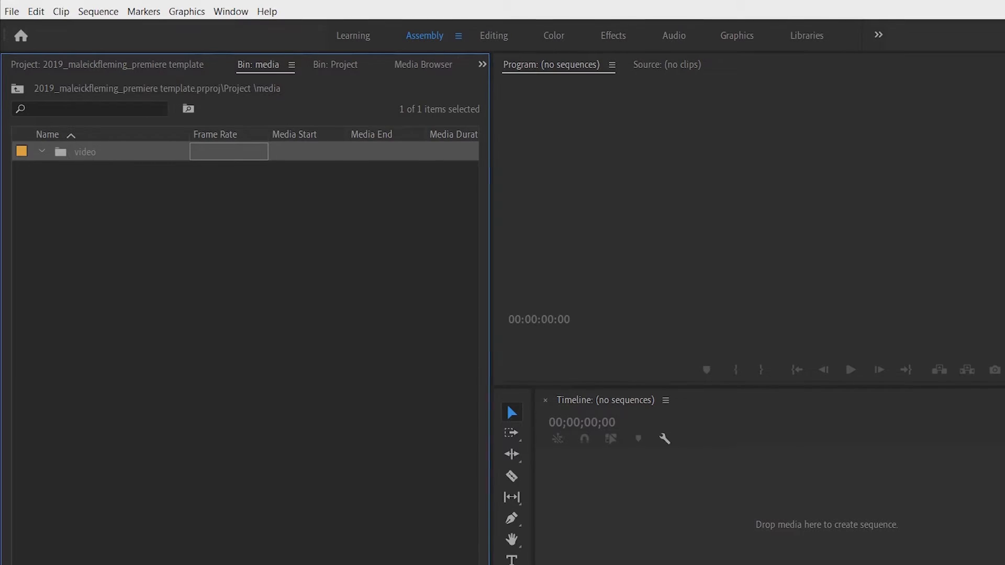
Create a bin named audio inside the media bin.
click(65, 207)
right_click(65, 207)
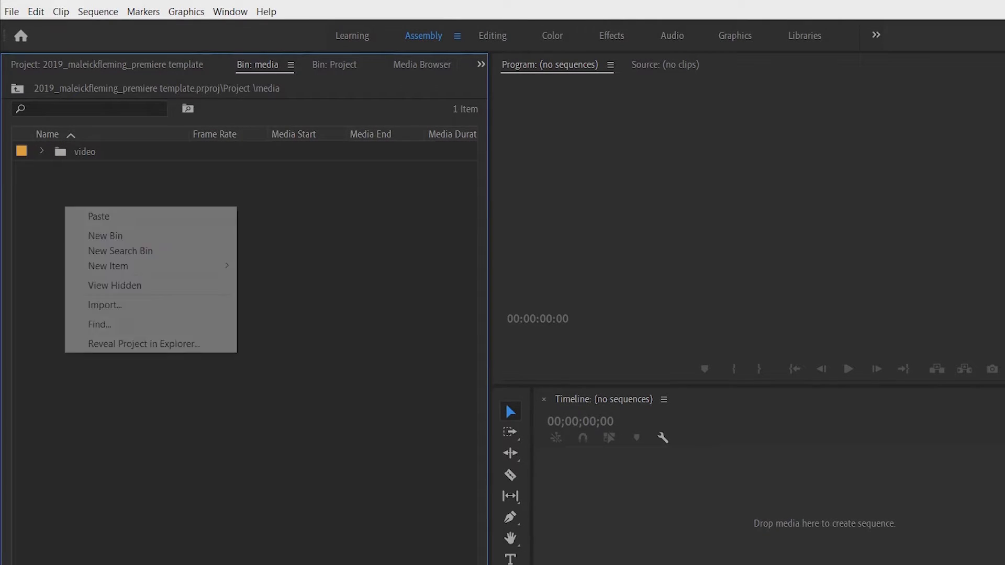
click(105, 236)
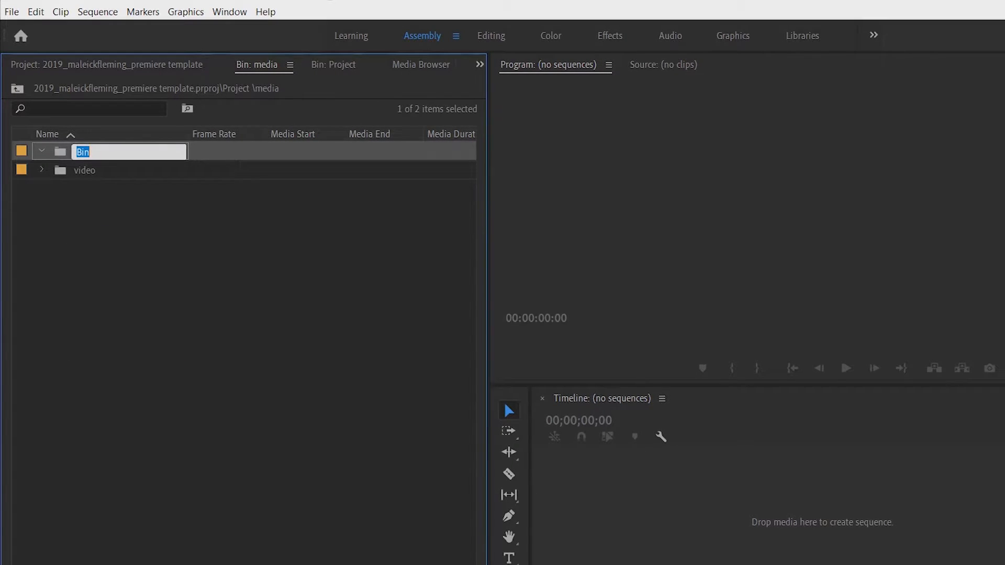
text(audio)
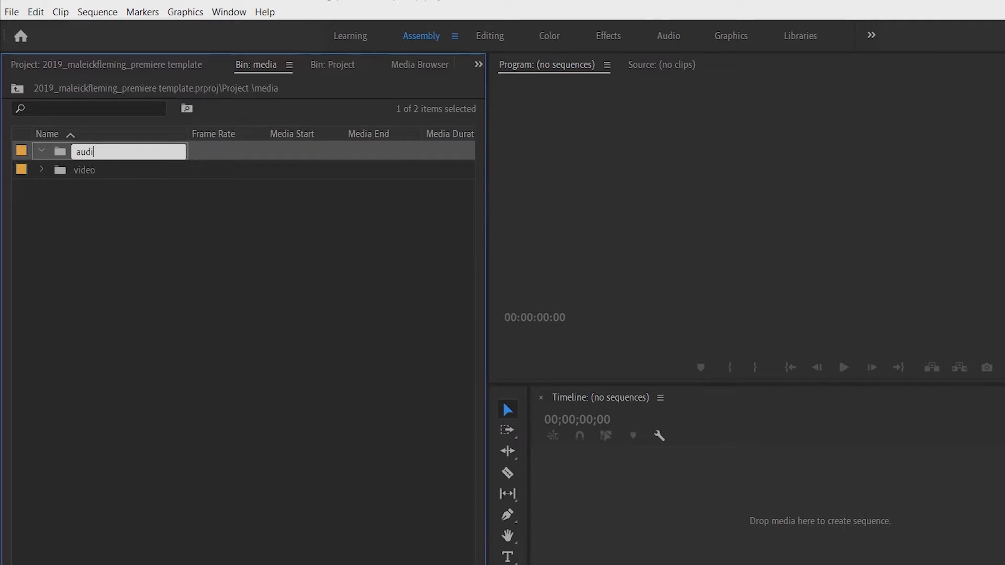
key(Tab)
key(Return)
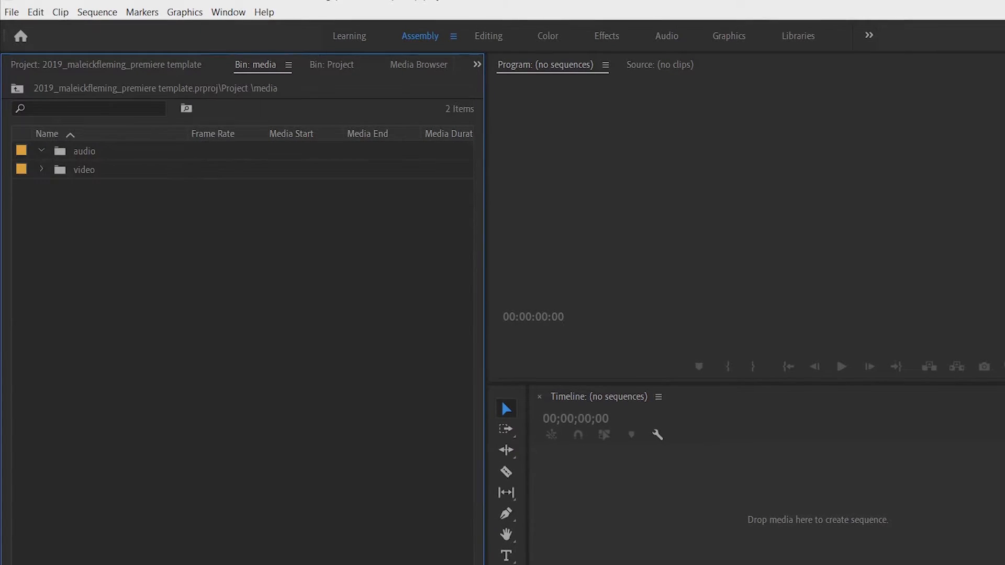
Create a bin named photos inside the media bin.
right_click(76, 186)
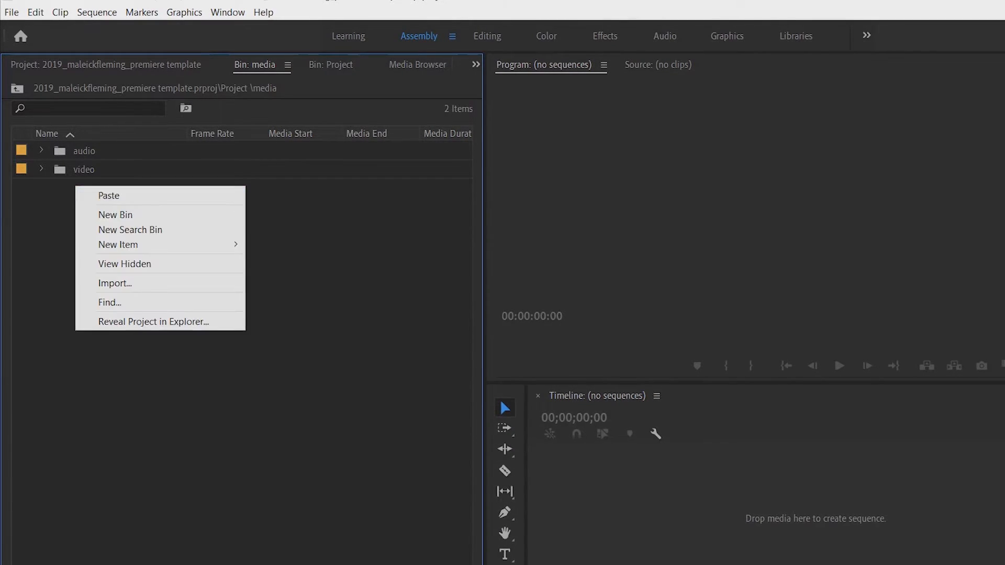
click(131, 214)
text(photos)
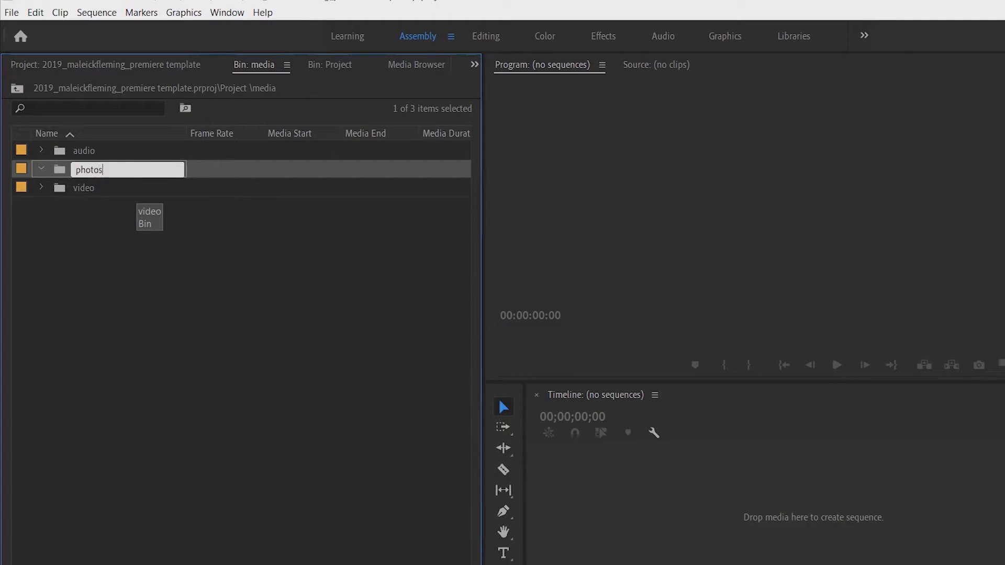
key(Tab)
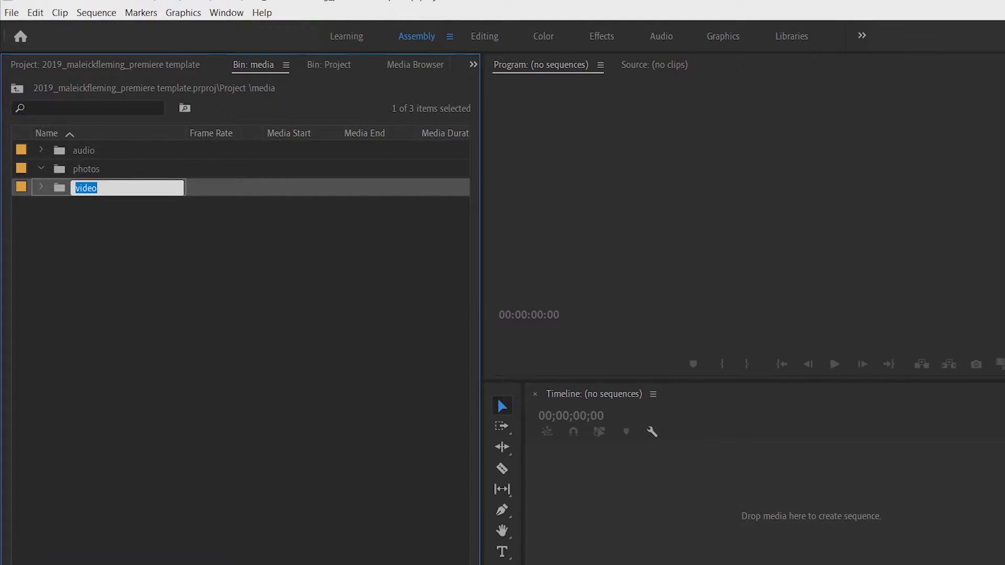
key(Return)
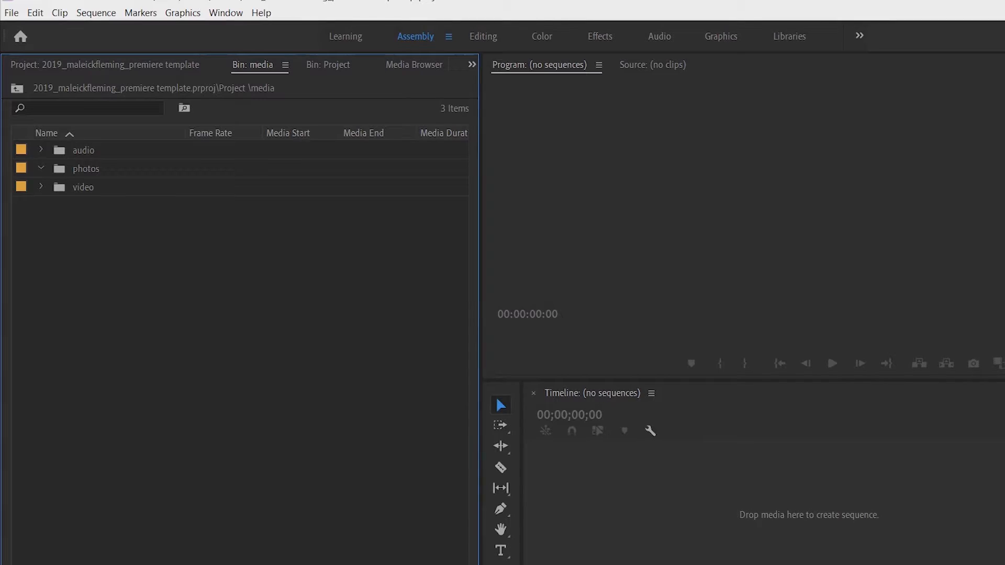
Expand the video bin and create a bin named camera alongside it in the media bin.
click(41, 187)
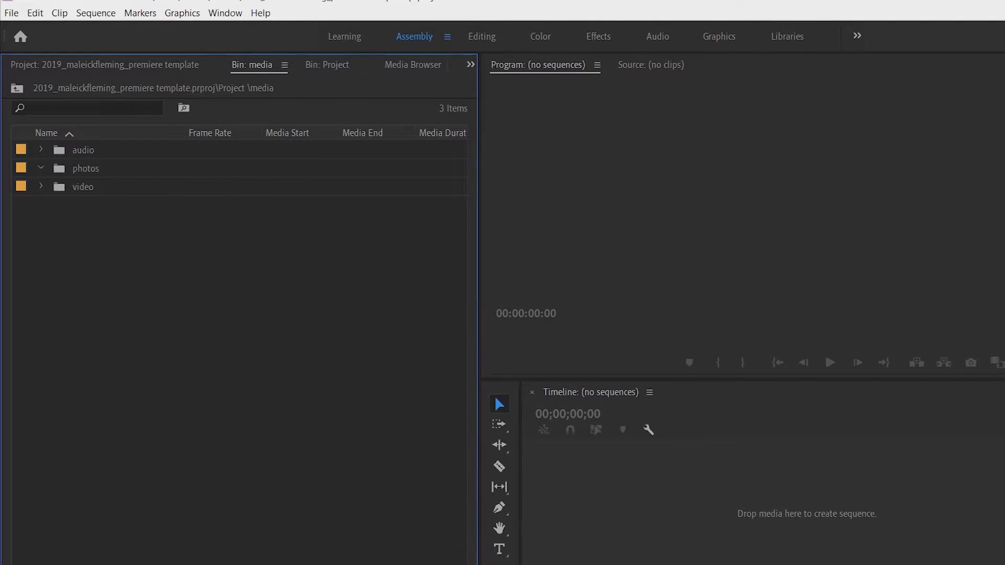
right_click(104, 204)
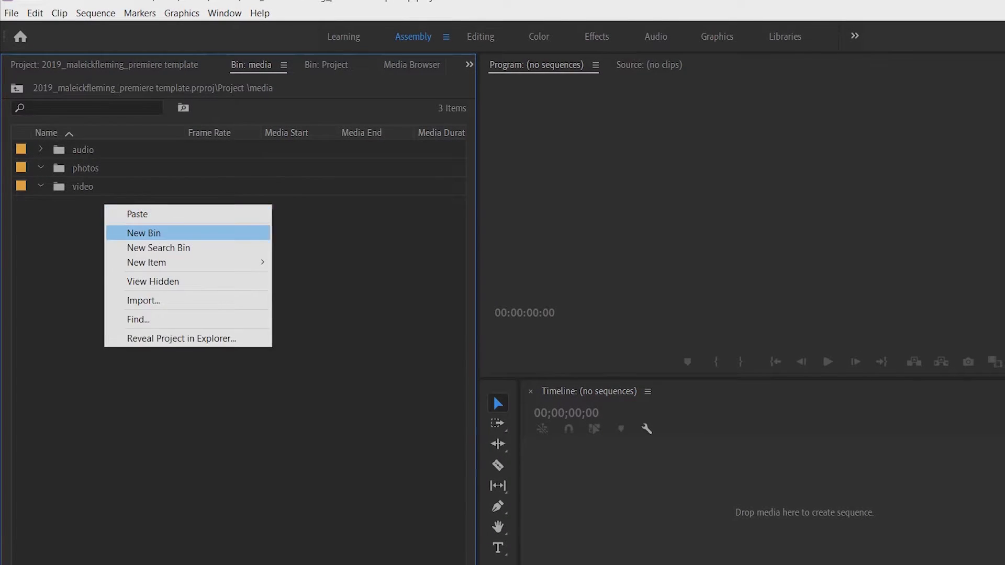
click(157, 233)
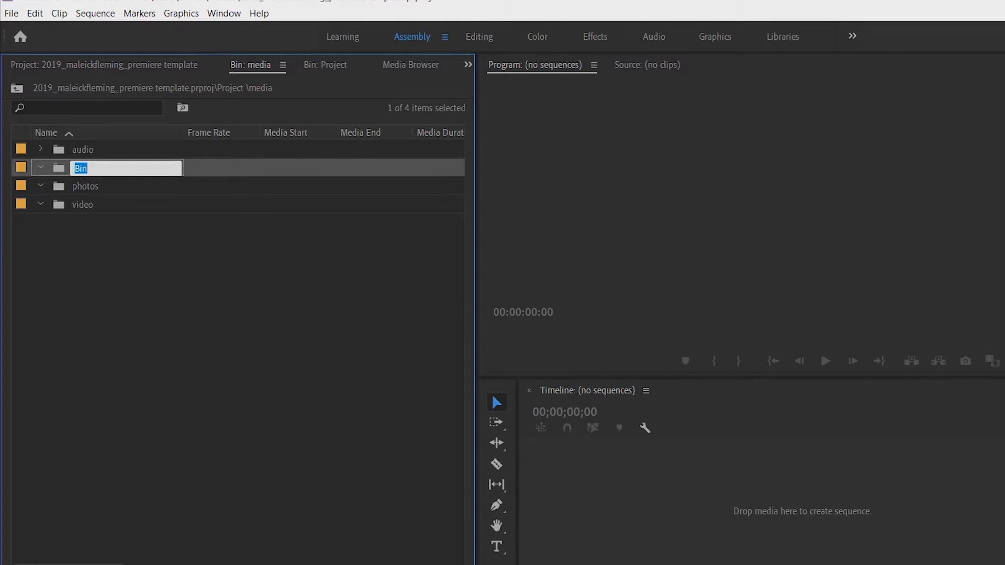
key(BackSpace)
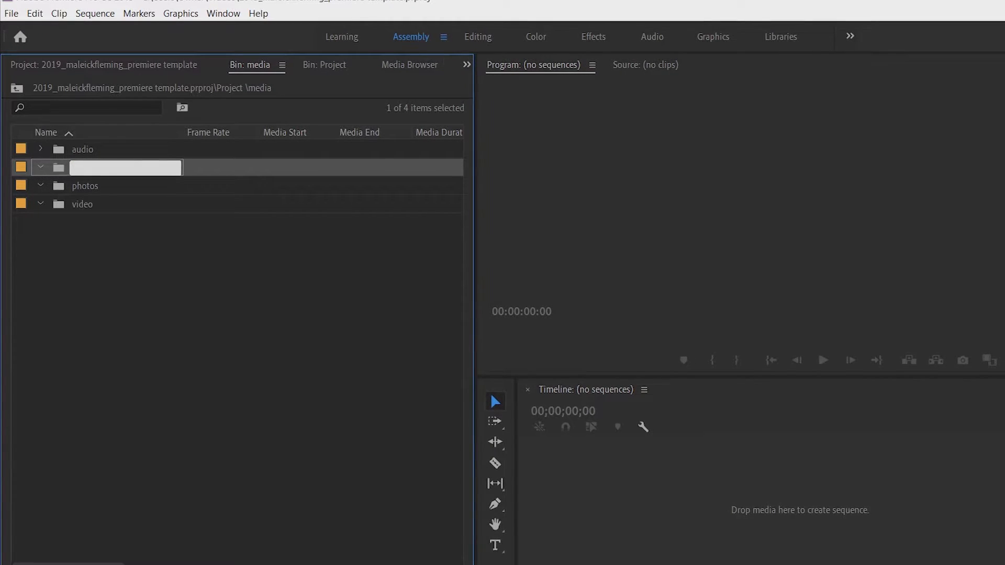
key(Escape)
click(78, 168)
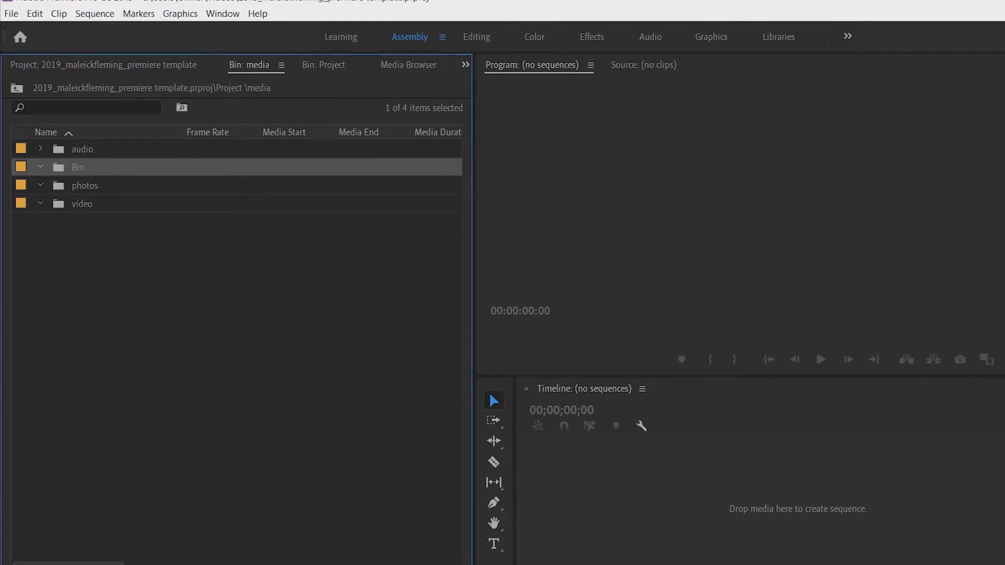
click(78, 167)
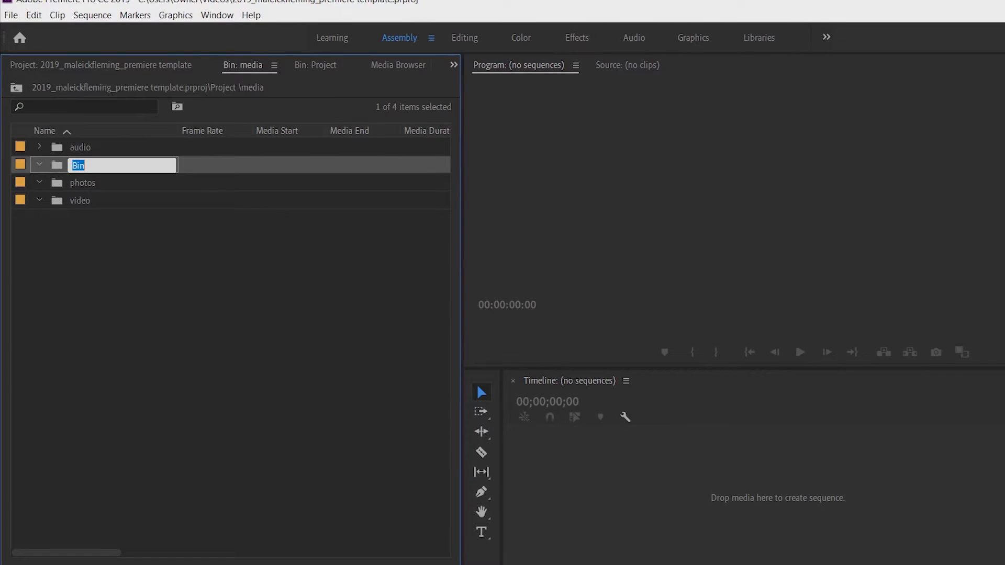
text(camera)
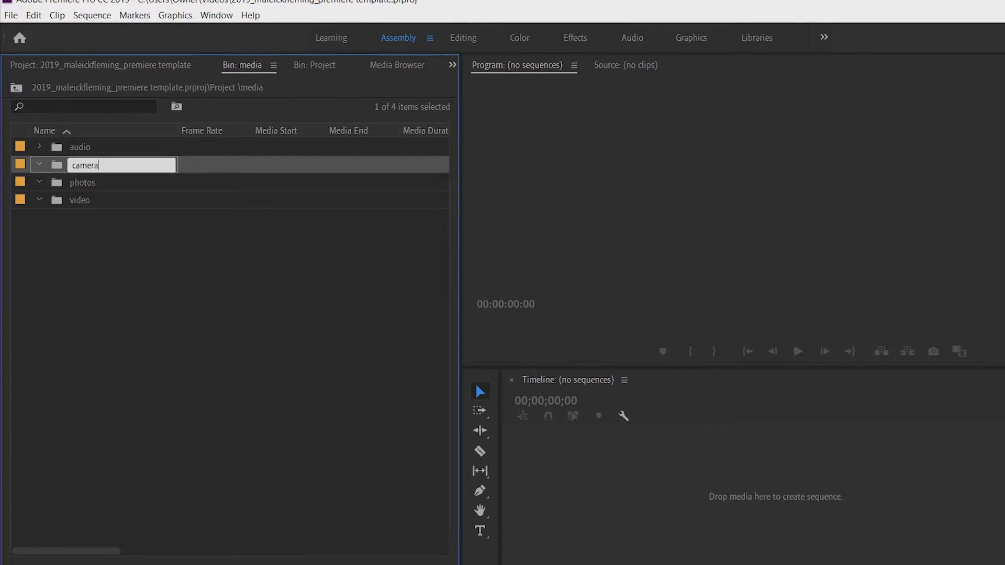
key(Tab)
click(120, 227)
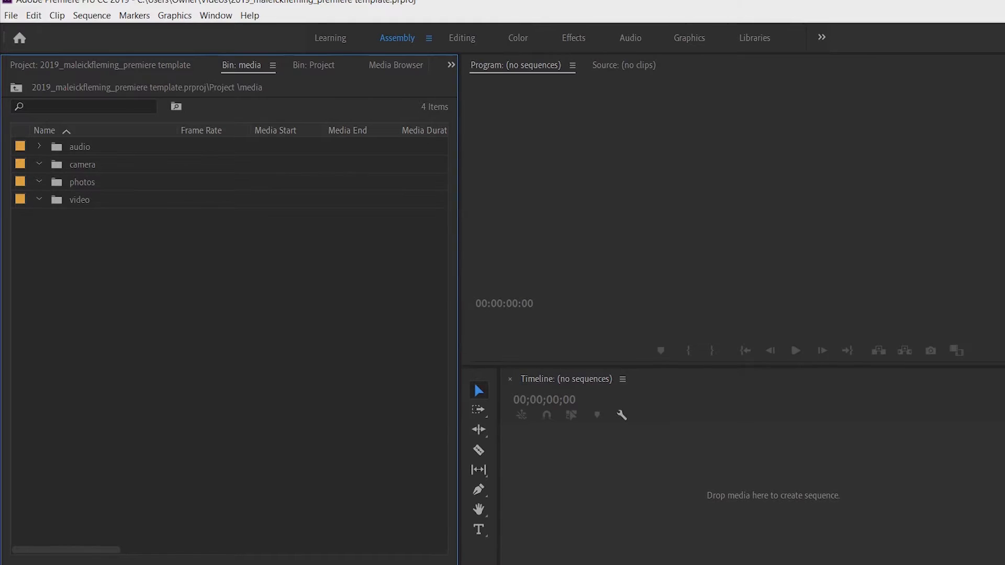
Create a bin named dslr inside the media bin.
right_click(119, 228)
click(137, 253)
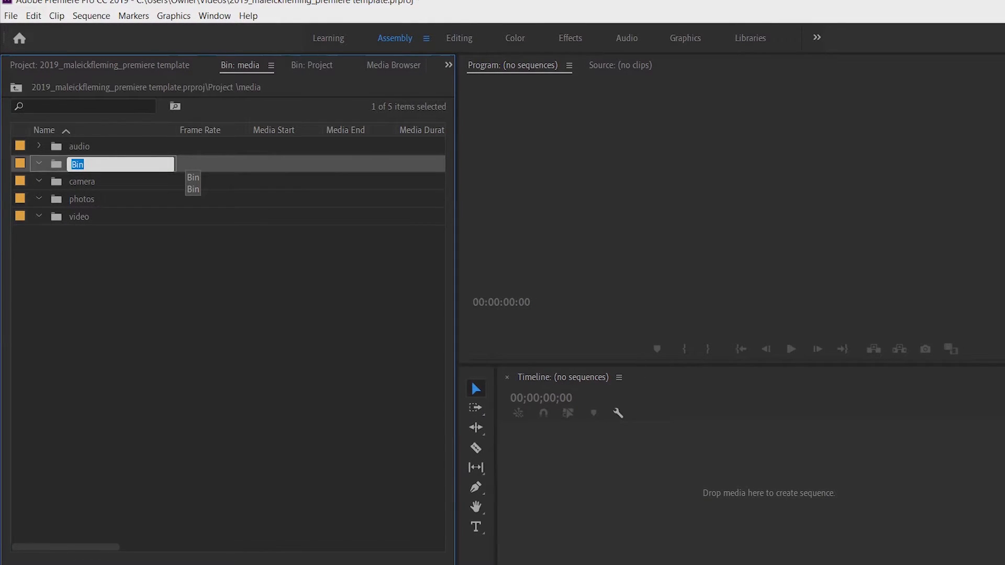
text(dslr)
key(Return)
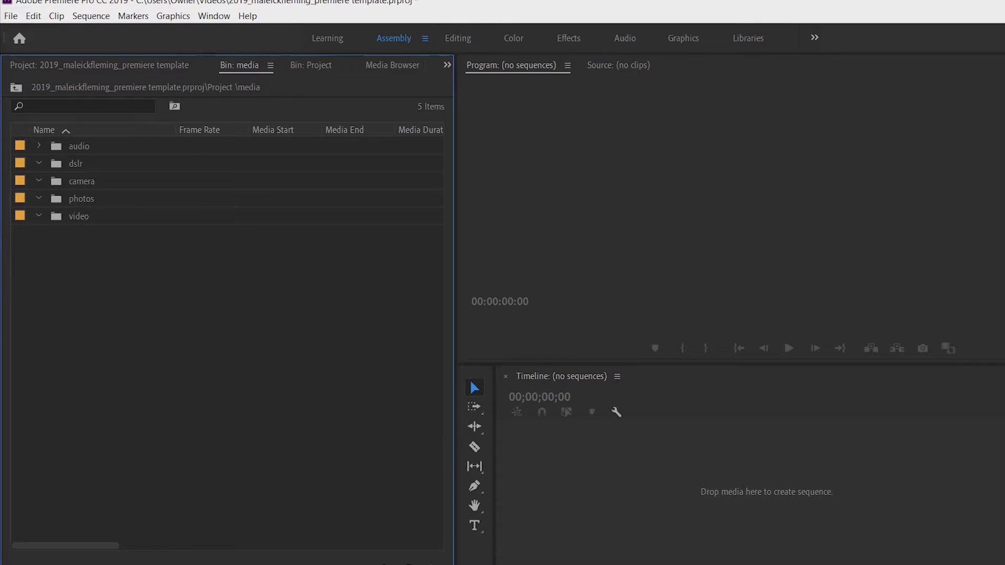
Move the dslr and camera bins into the video bin and select both of them there.
click(76, 163)
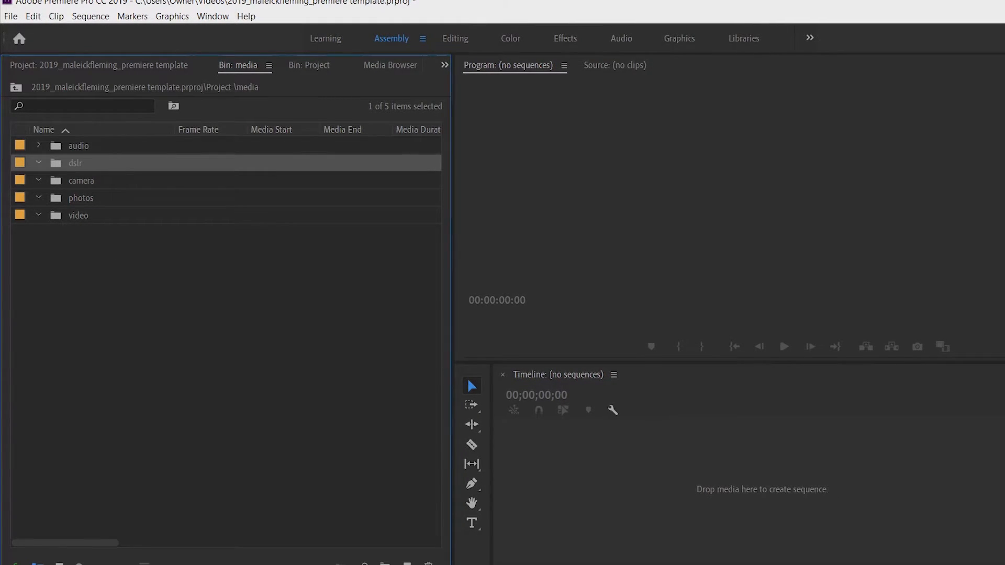
ctrl+click(81, 181)
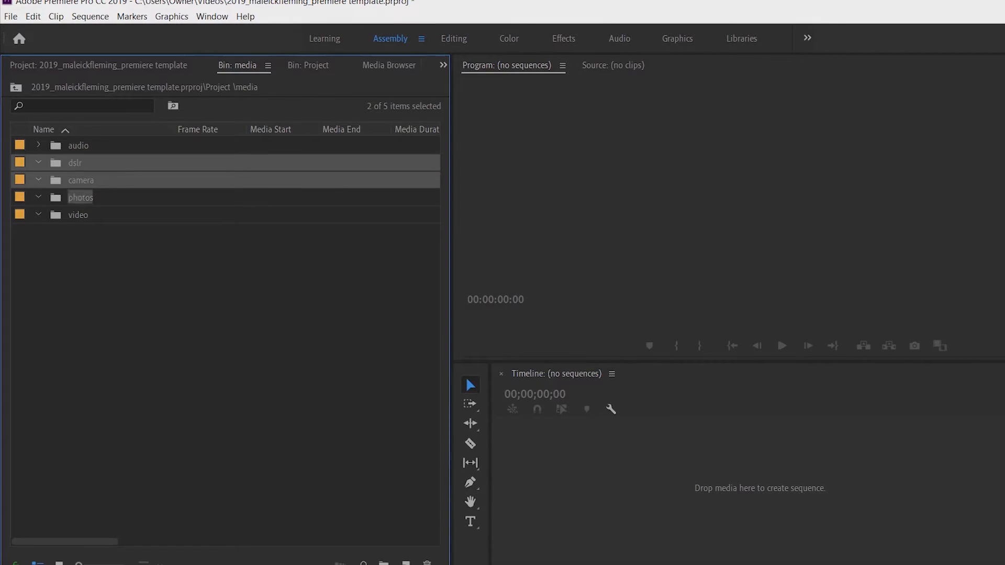
drag(80, 198, 78, 215)
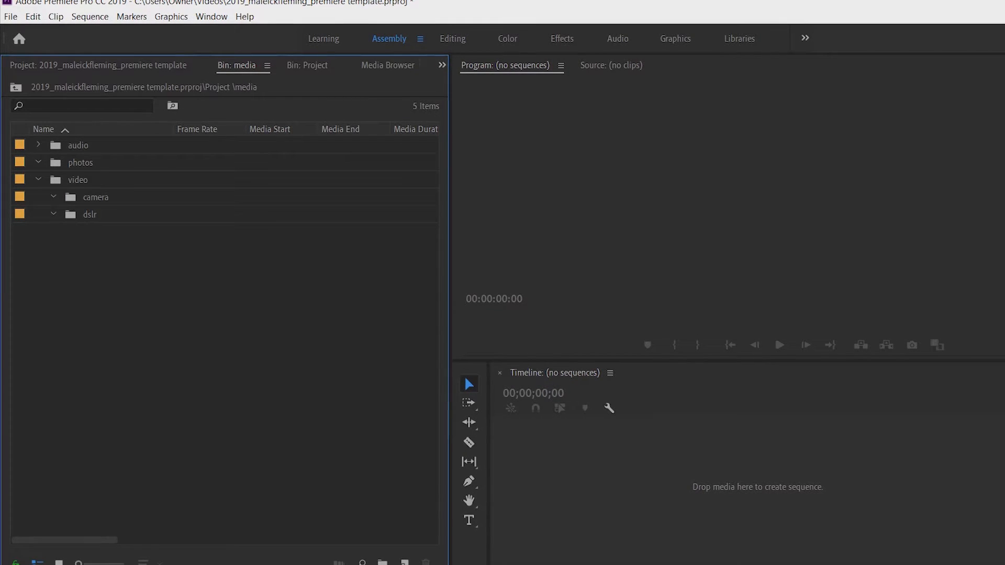
click(38, 179)
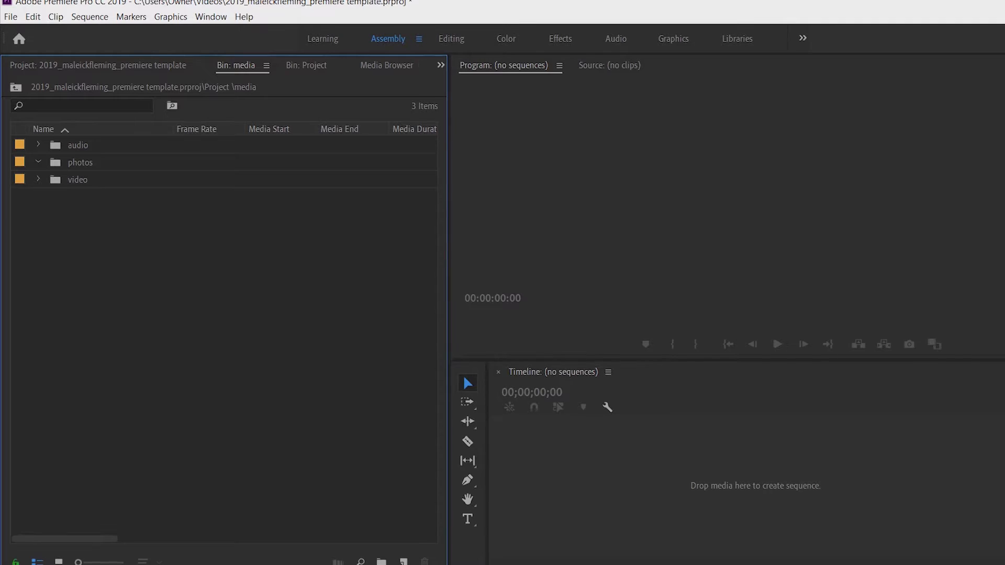
click(38, 179)
drag(117, 237, 71, 193)
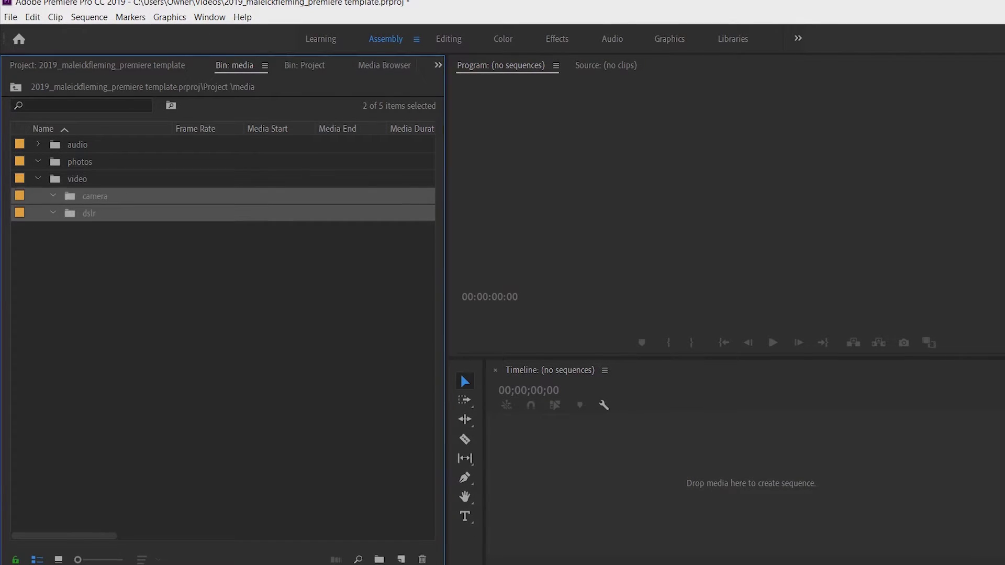
Paste copies of the camera and dslr bins into the photos bin and return to the Project bin.
click(38, 179)
double_click(56, 162)
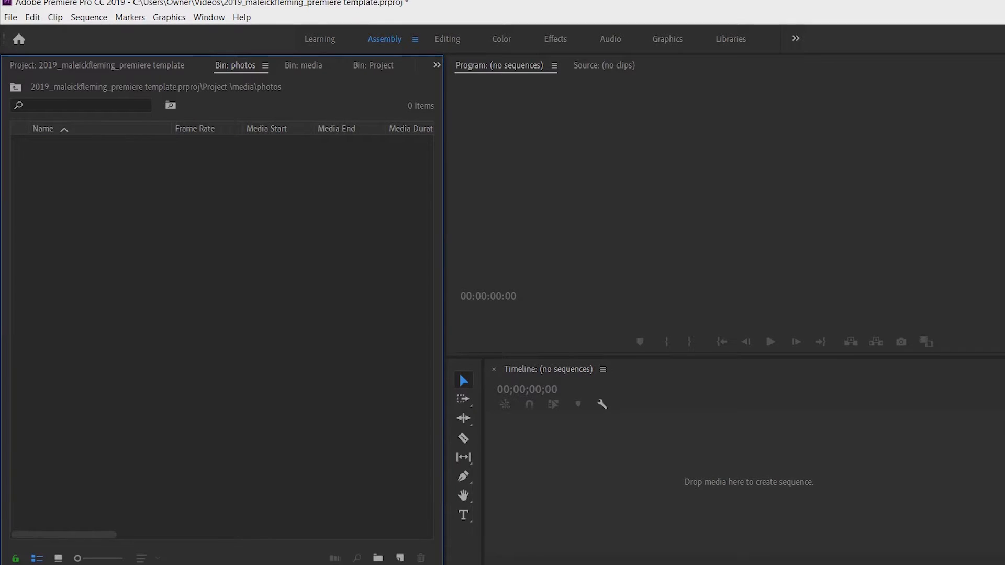
key(ctrl+v)
click(89, 231)
click(16, 88)
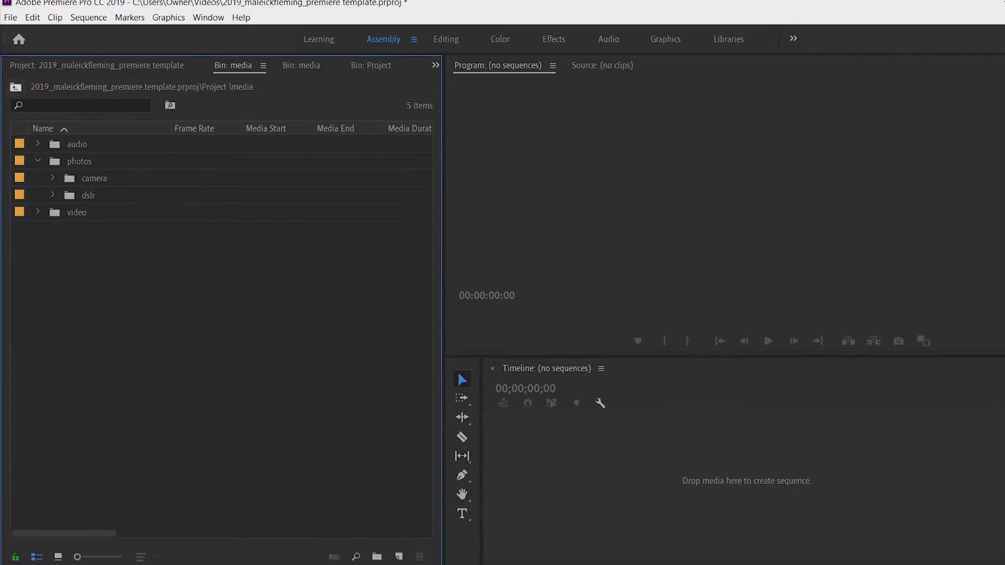
click(15, 87)
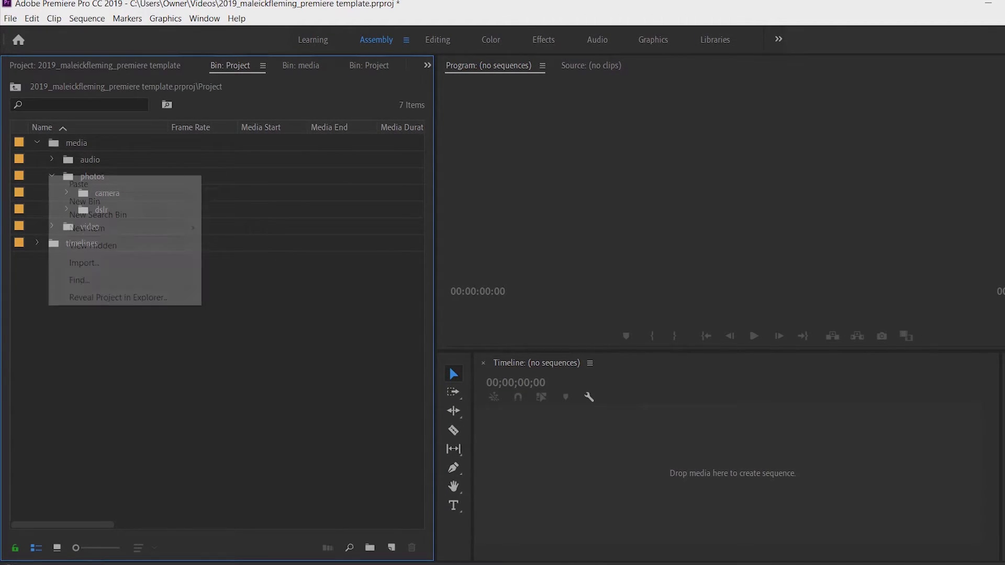
Give the photos bin the Teal label colour and collapse it.
right_click(96, 175)
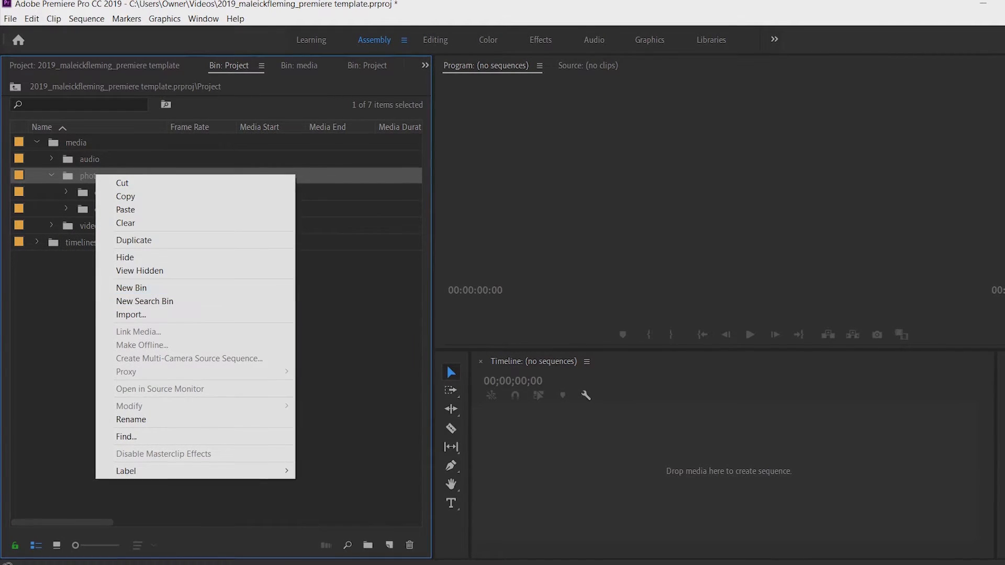
mouse_move(235, 470)
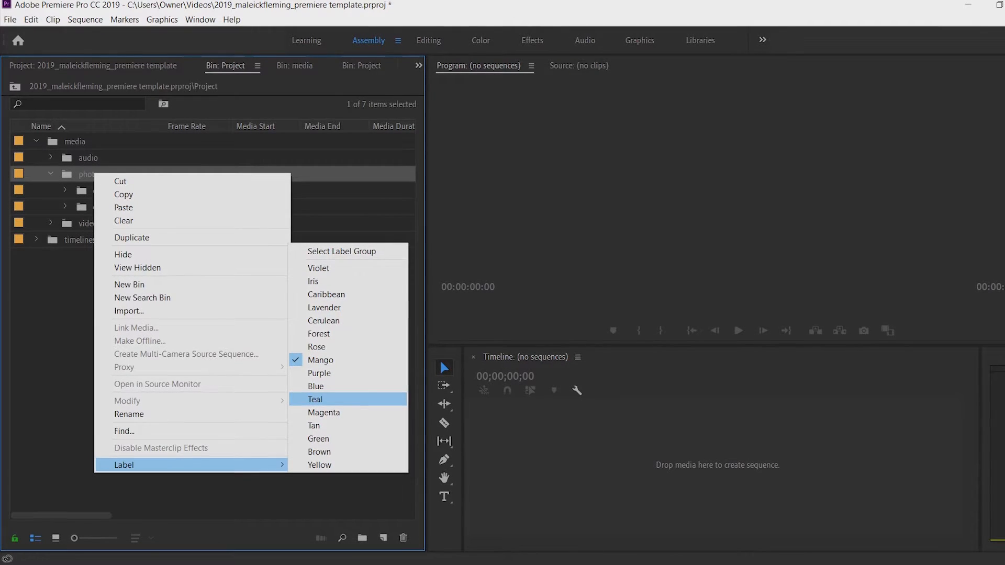
click(314, 399)
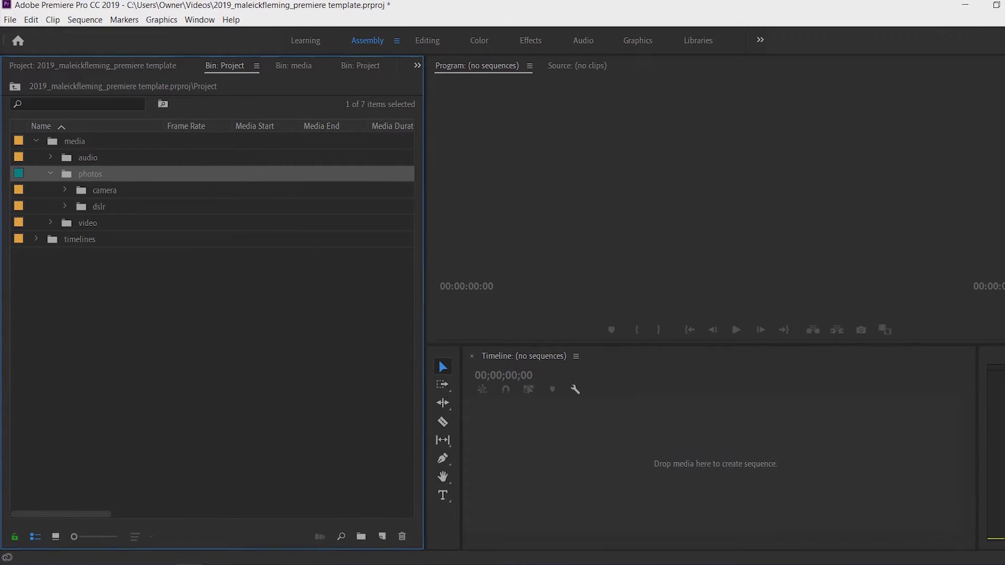
click(50, 173)
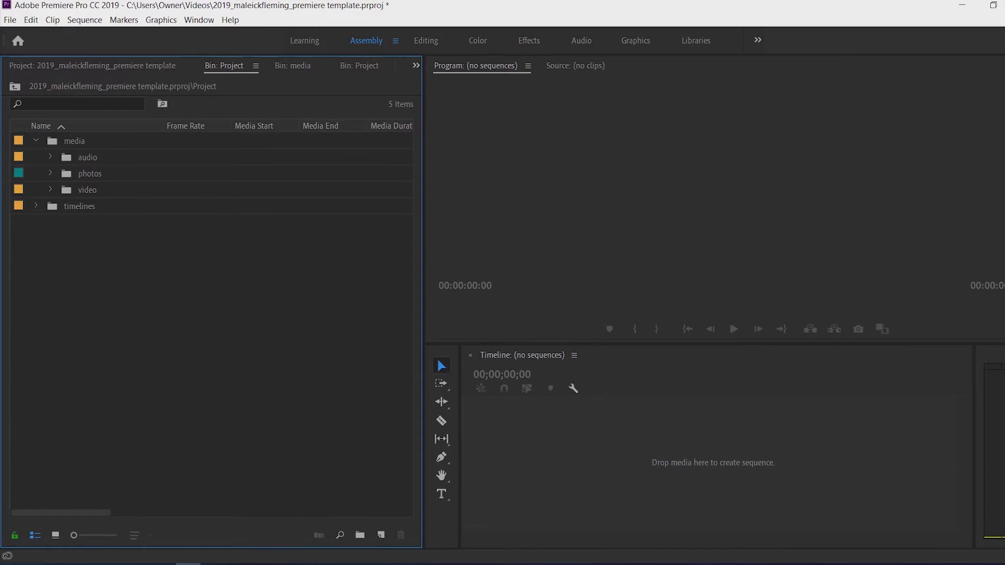
Assign the Cerulean label colour to the video bin.
click(24, 189)
right_click(21, 188)
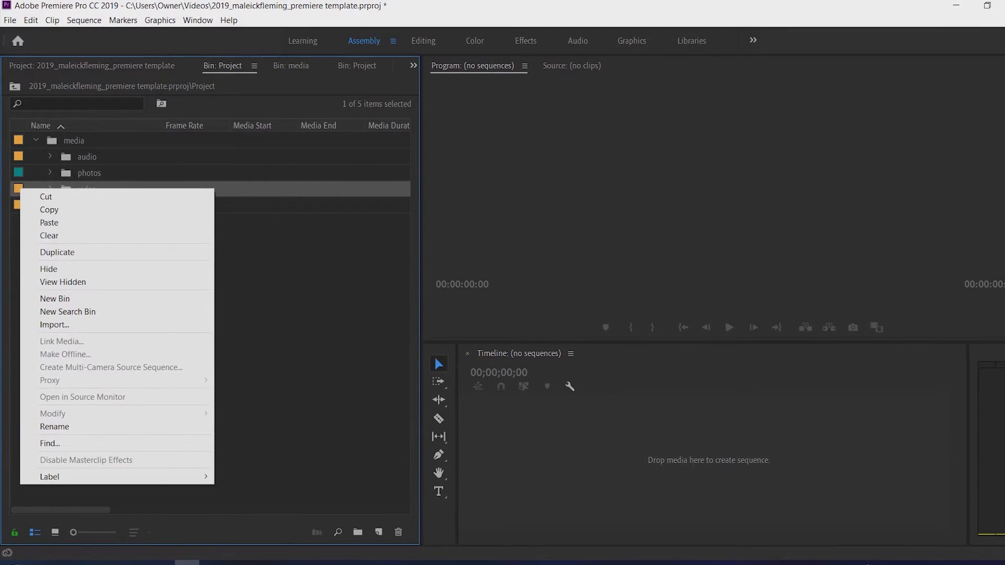
mouse_move(157, 478)
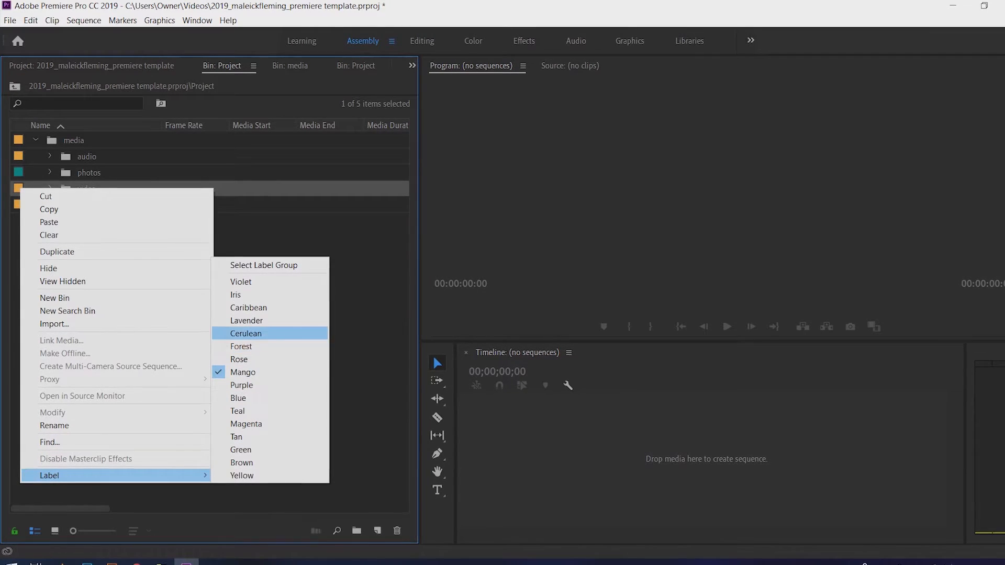
click(246, 334)
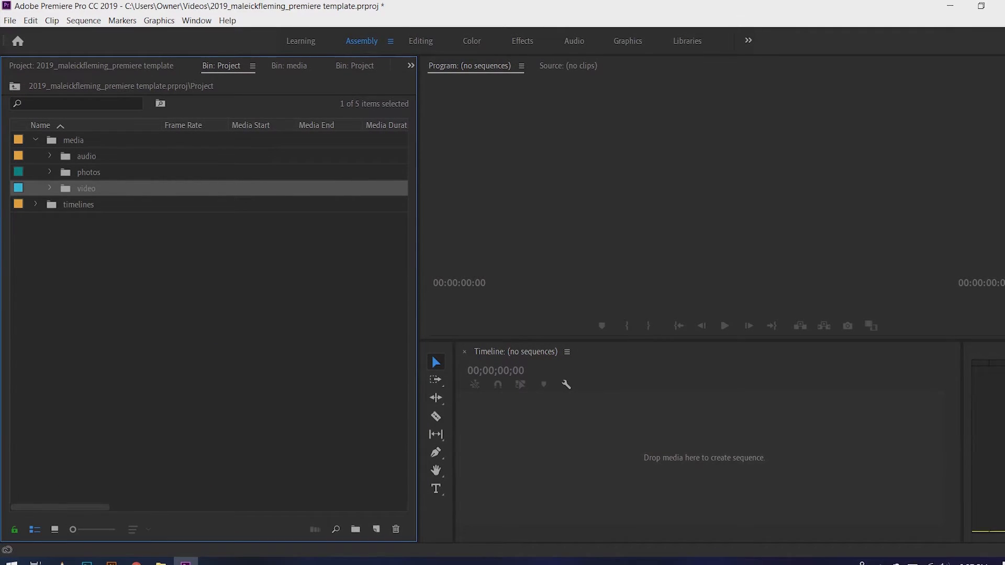
click(245, 333)
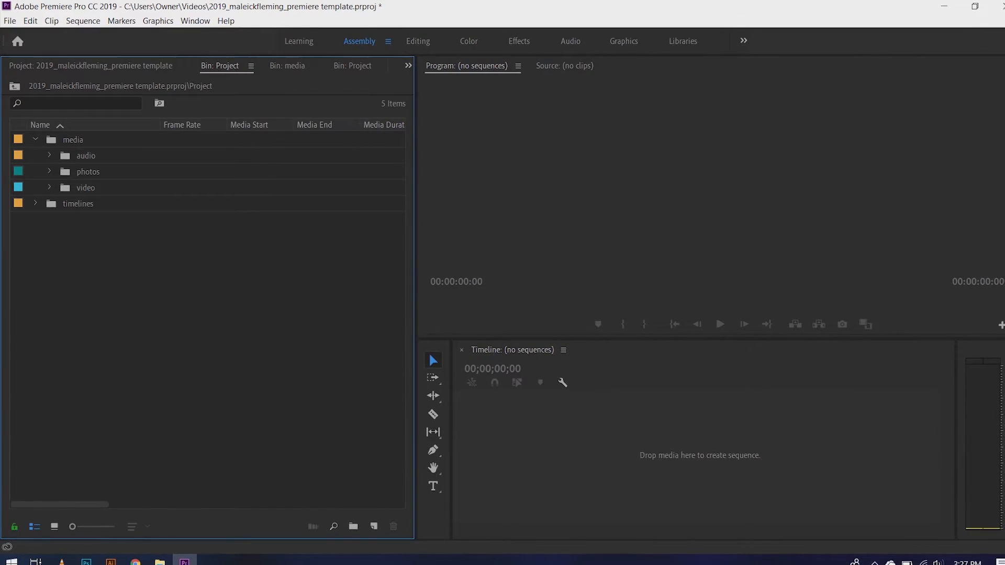
Assign the Green label colour to the timelines bin and collapse the media bin.
click(31, 203)
right_click(25, 204)
mouse_move(120, 486)
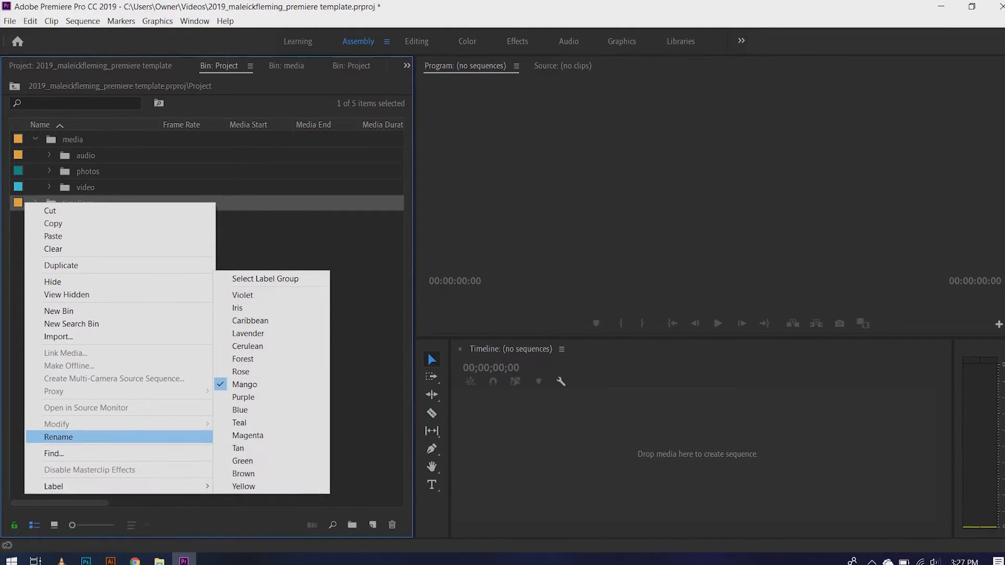
click(242, 460)
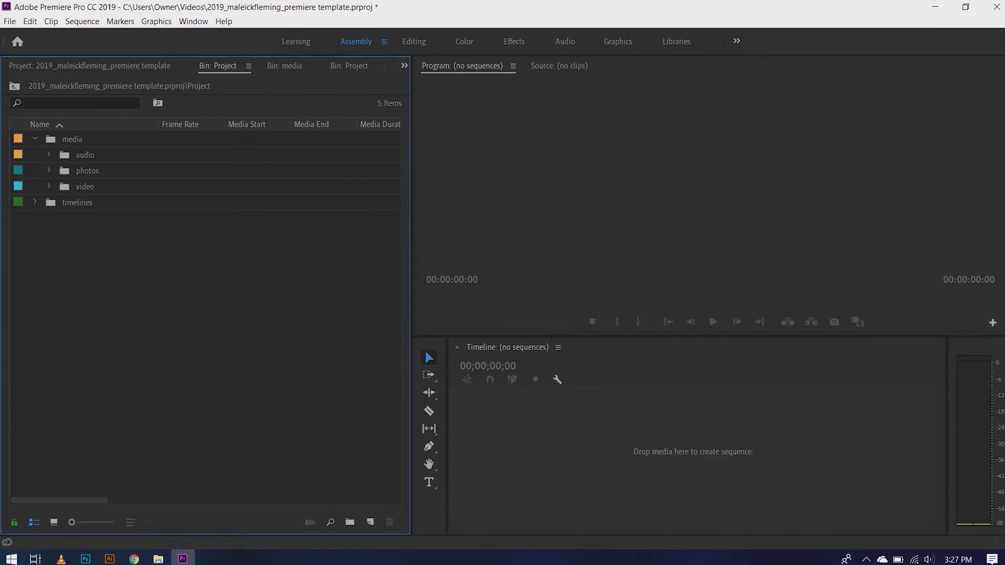
click(36, 139)
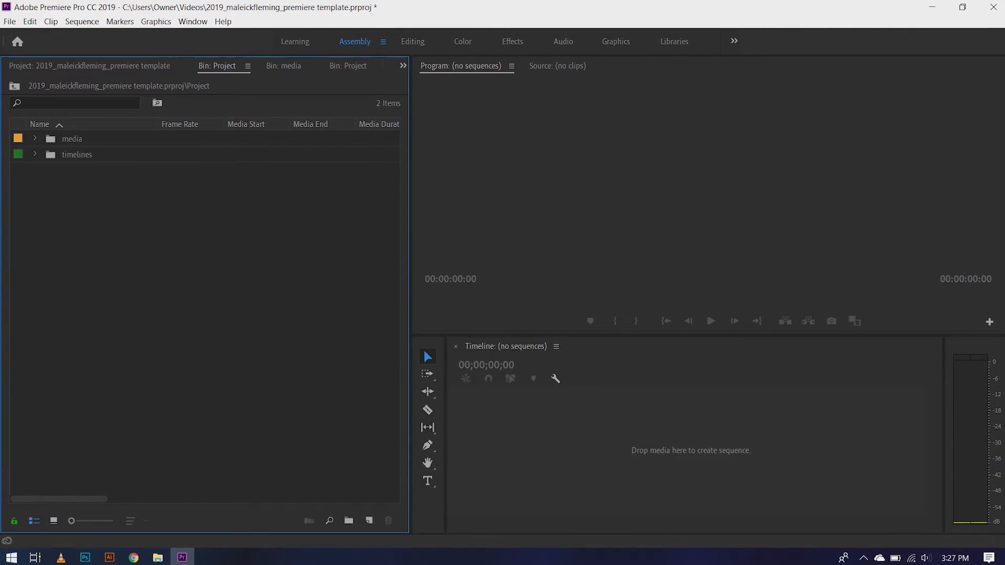
Start a new sequence inside the timelines bin, show its settings and name it 1080.
click(14, 86)
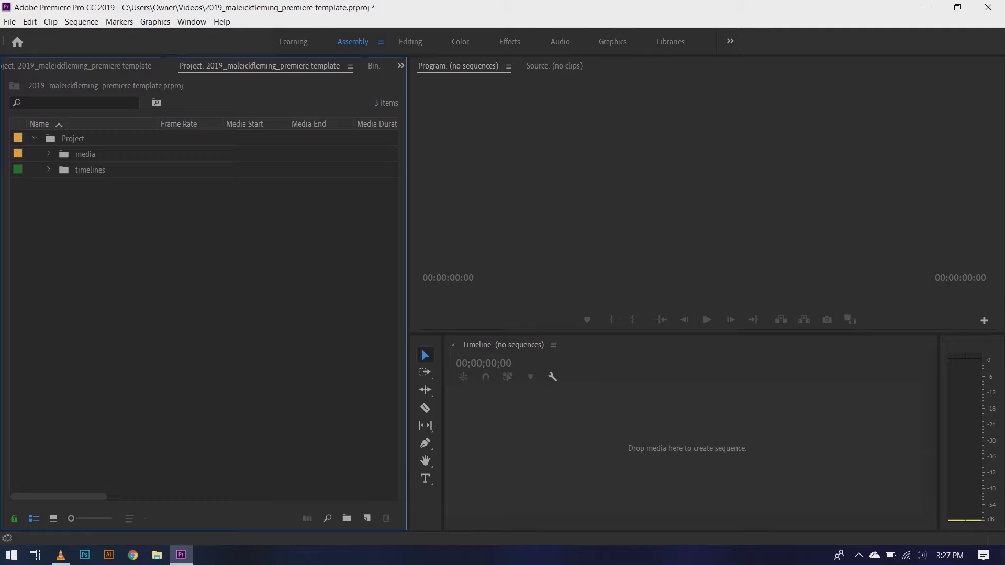
double_click(64, 171)
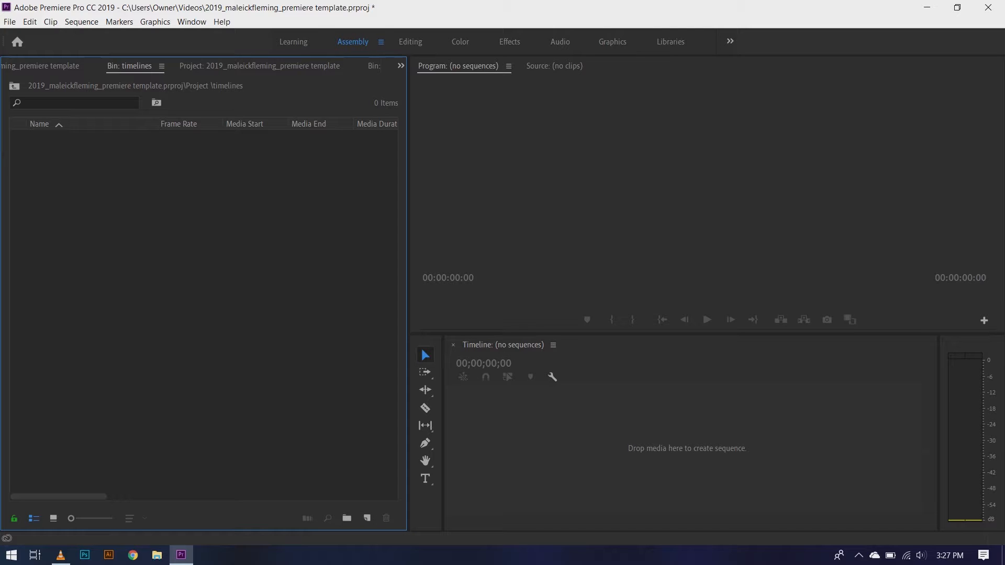
click(367, 518)
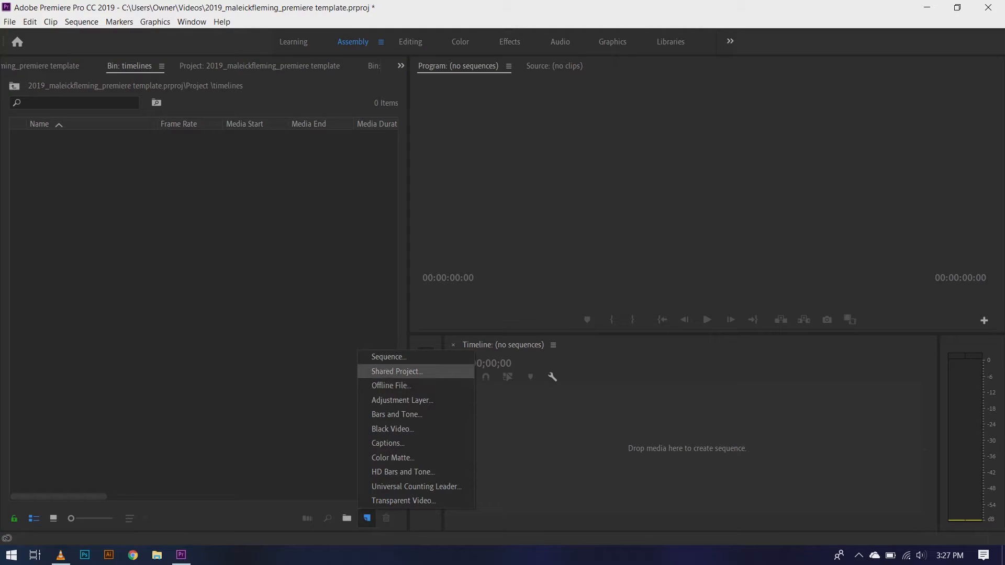
click(388, 357)
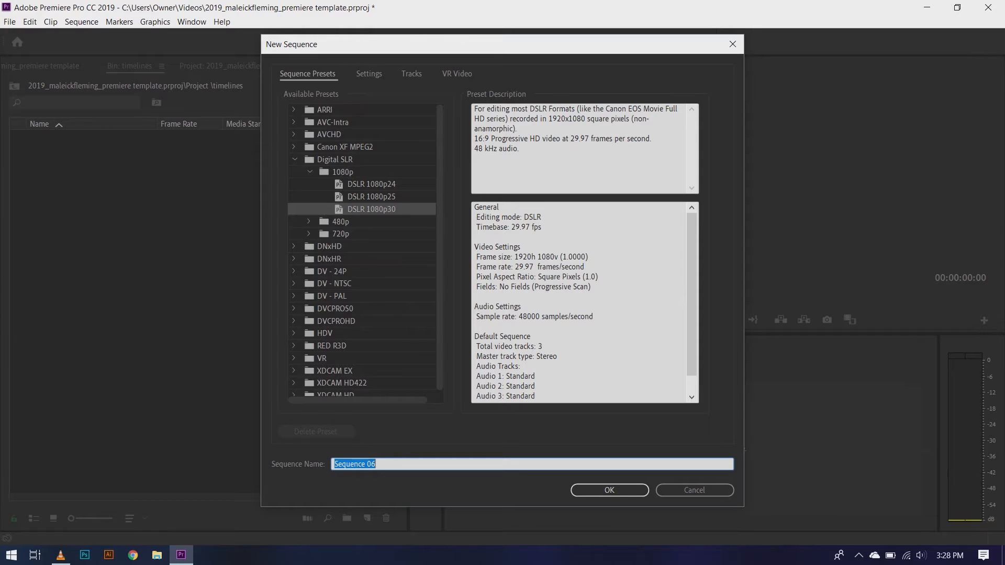
click(369, 73)
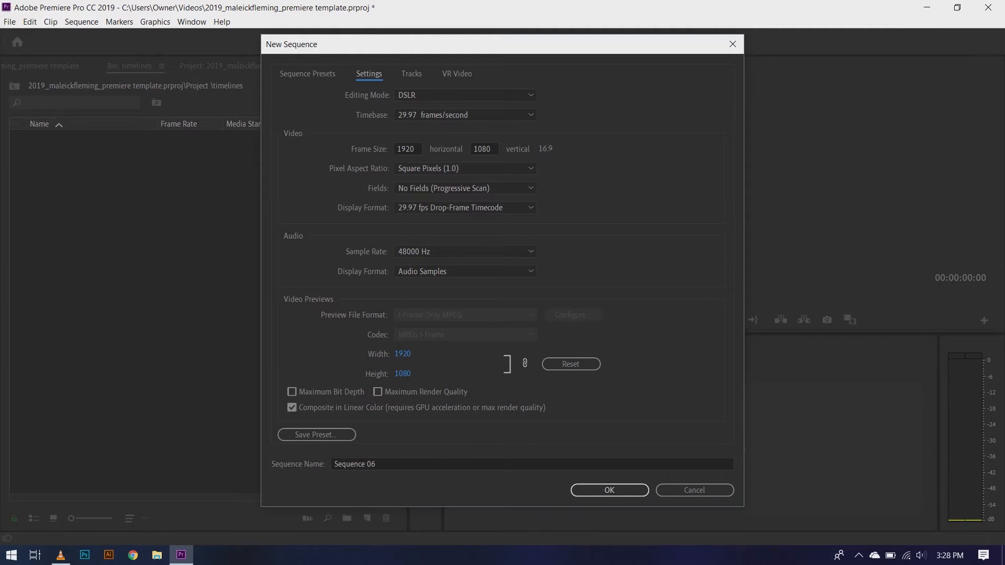
drag(378, 465, 333, 438)
key(BackSpace)
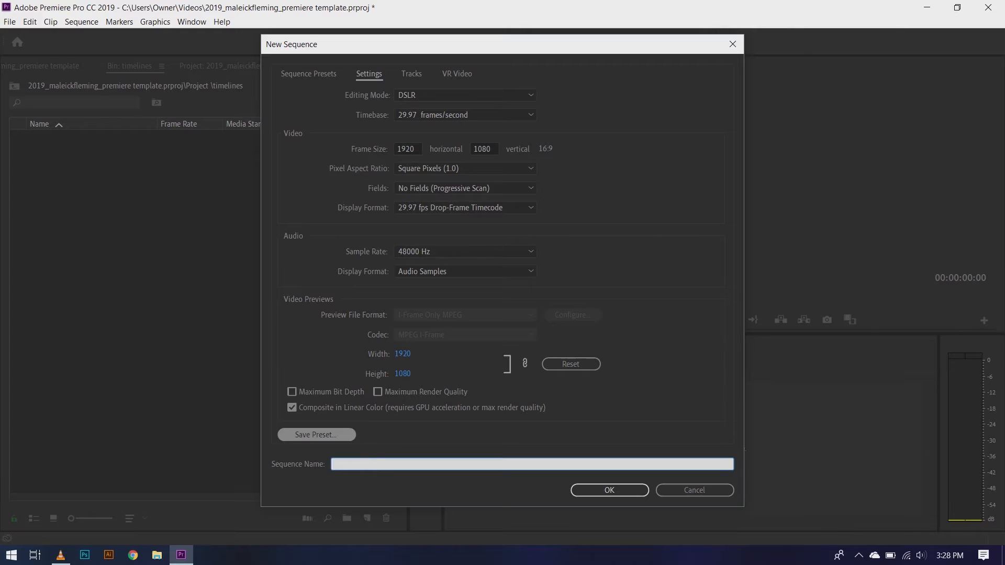
text(1080)
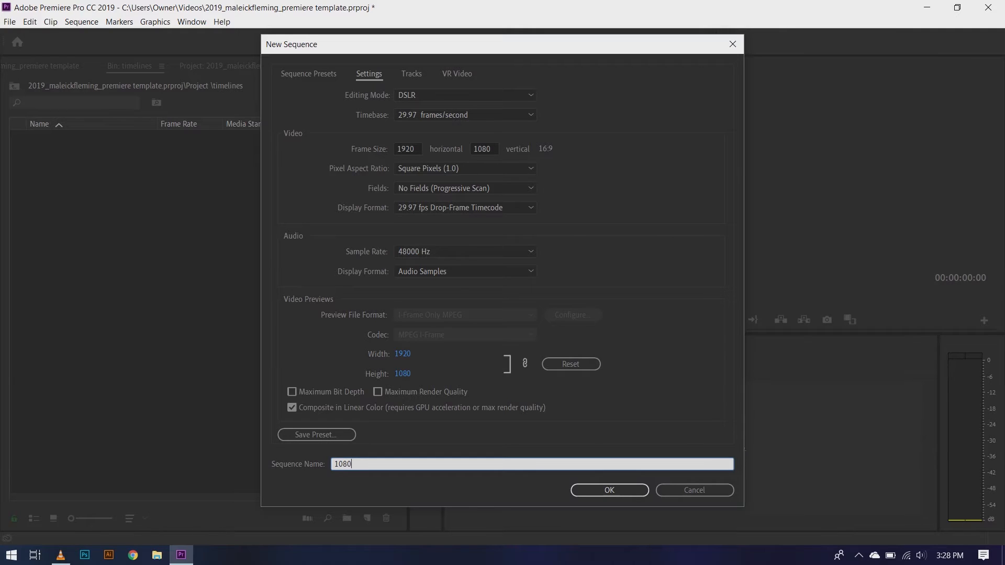
Try a frame size of 3840 horizontal by 2160 vertical for the new sequence.
click(407, 149)
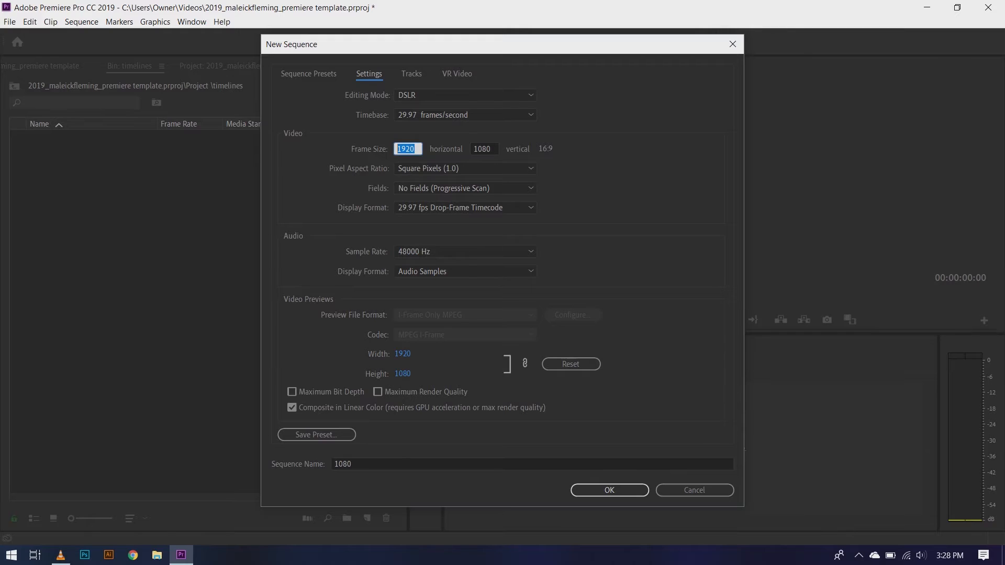
text(3840)
key(Tab)
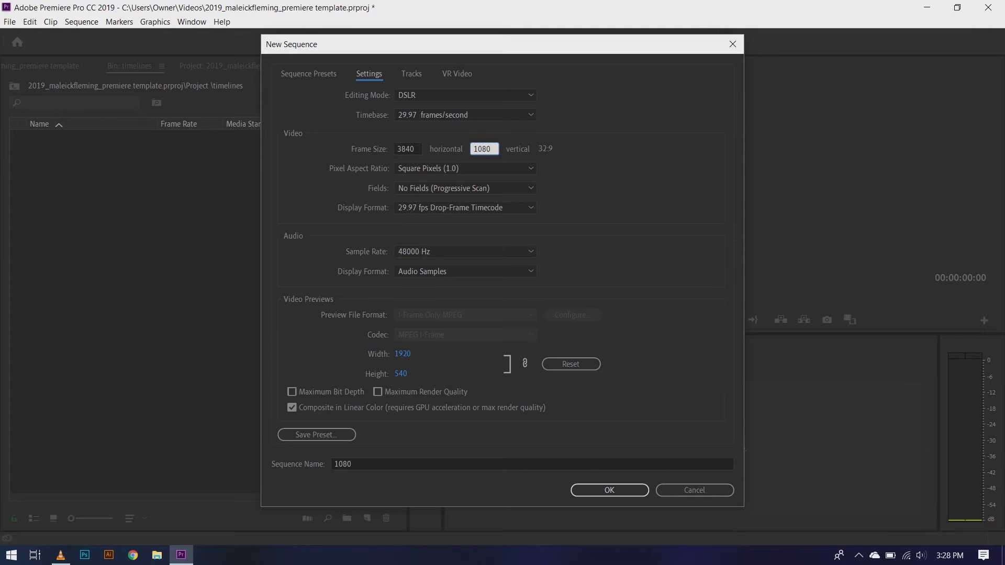
double_click(482, 149)
text(2160)
Set the frame size to 1920 horizontal by 1080 vertical and create the sequence.
click(414, 149)
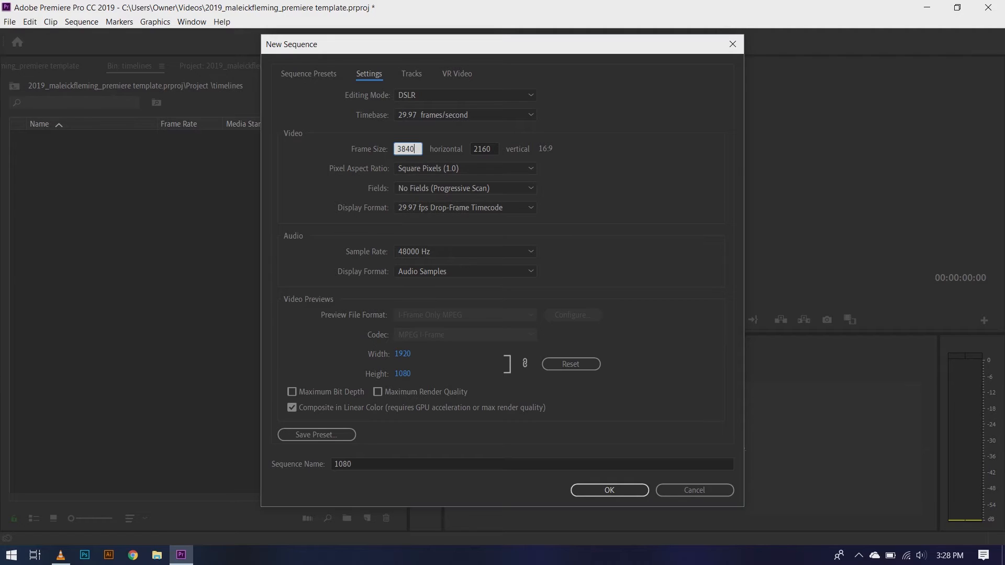
key(BackSpace)
key(BackSpace)
key(BackSpace)
key(BackSpace)
text(1920)
key(Tab)
text(1080)
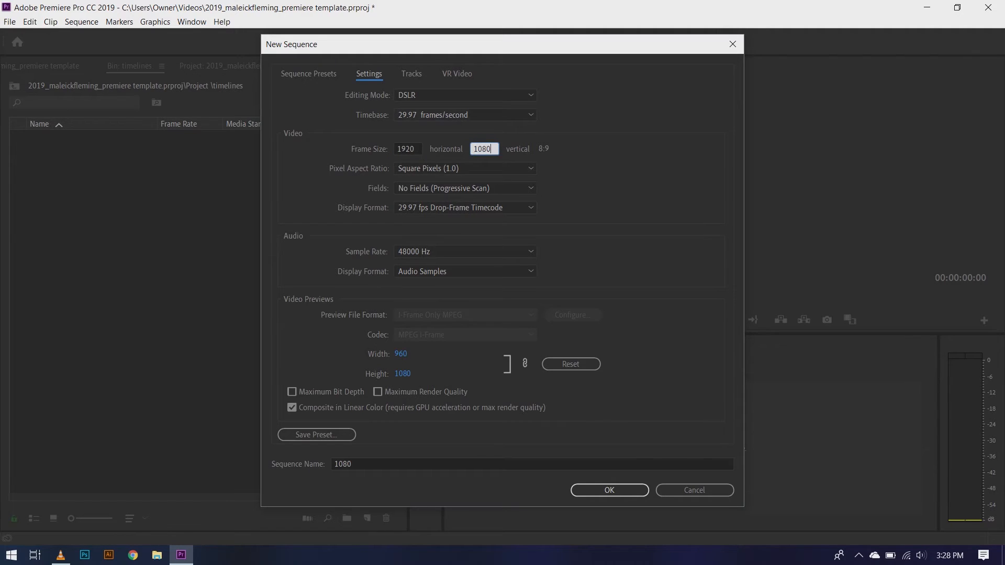
click(415, 149)
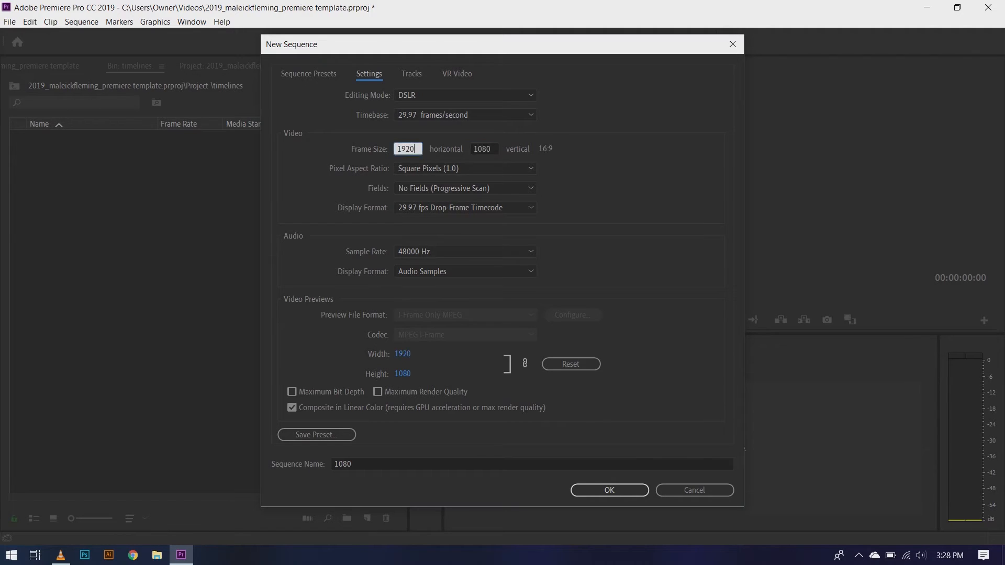
key(Return)
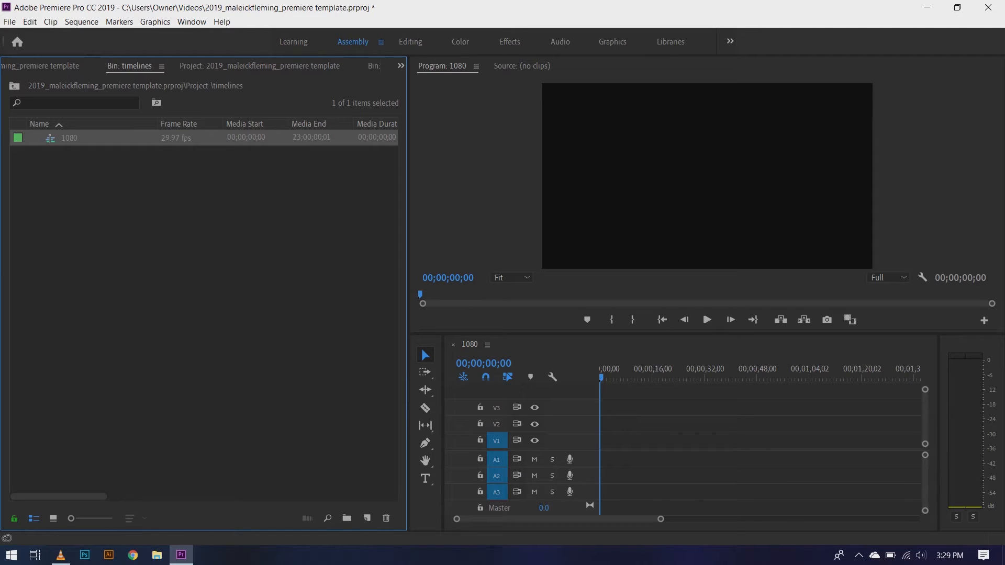
Start another sequence in the timelines bin with a frame size of 1080 horizontal by 1920 vertical.
click(203, 272)
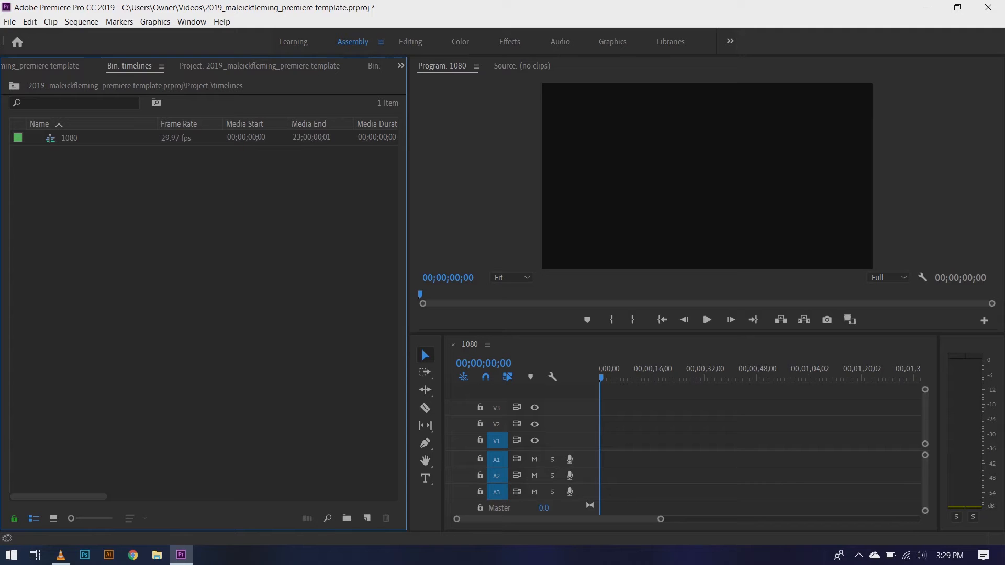
right_click(140, 176)
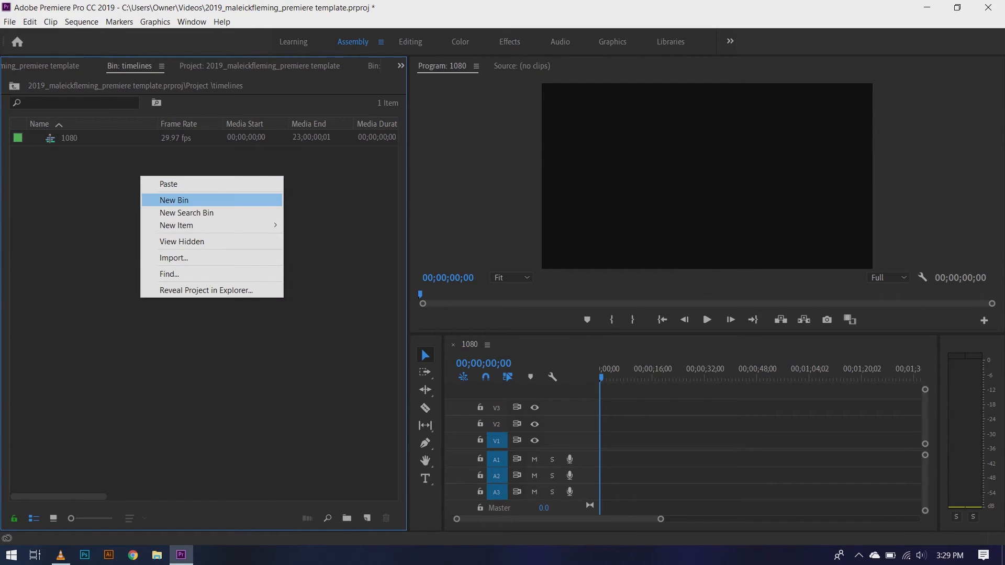
mouse_move(262, 225)
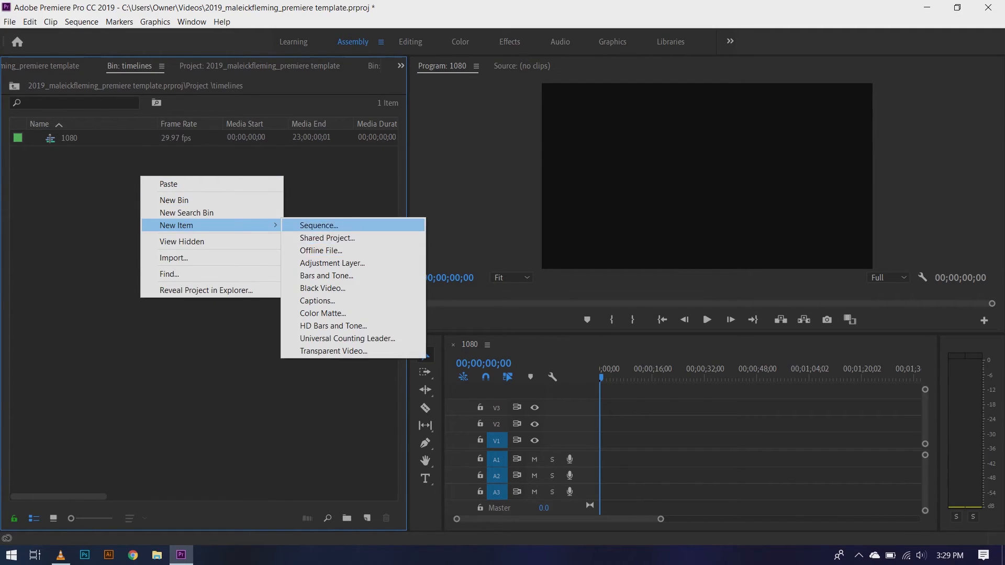
click(312, 207)
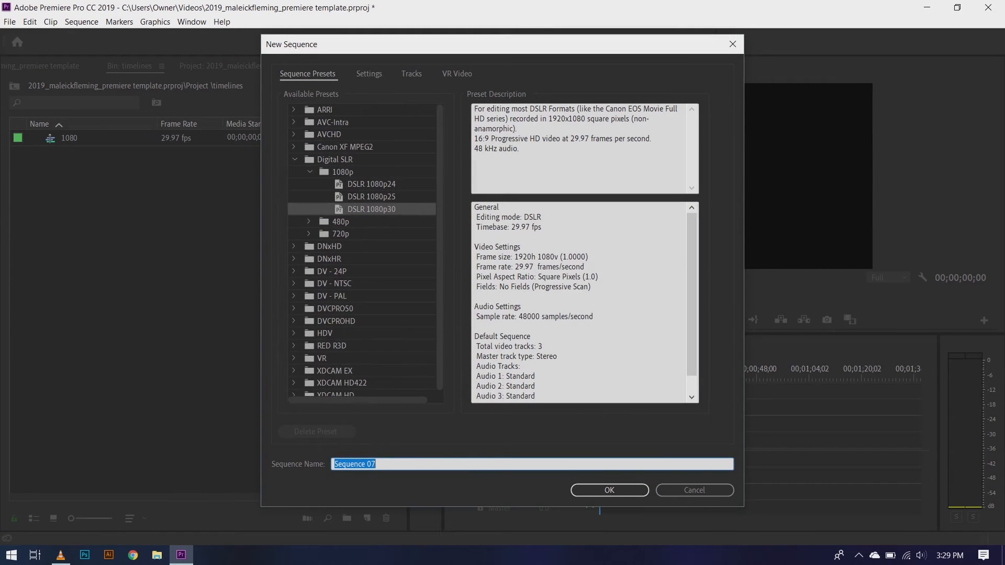
click(369, 74)
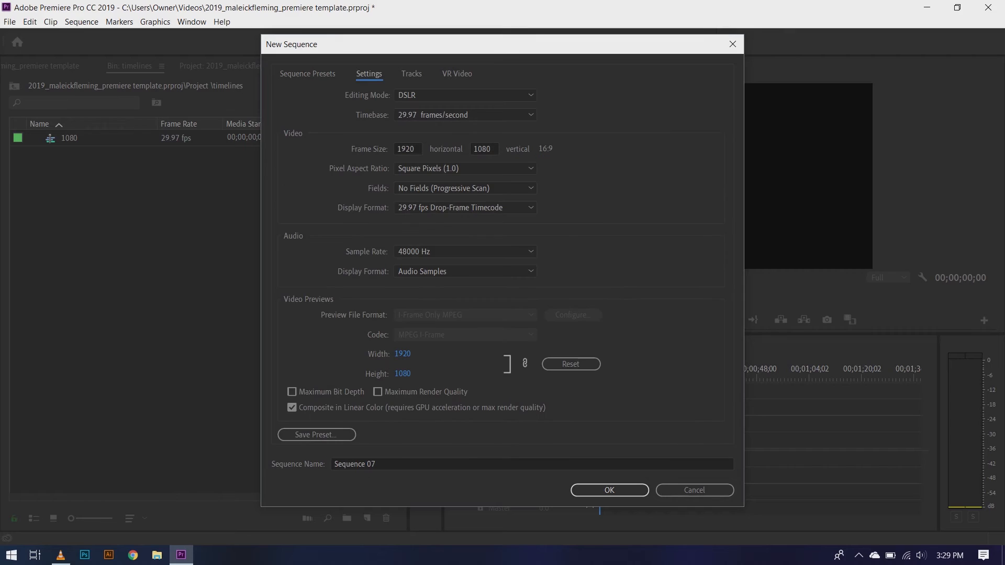
click(407, 149)
text(1080)
key(Tab)
text(1920)
click(406, 149)
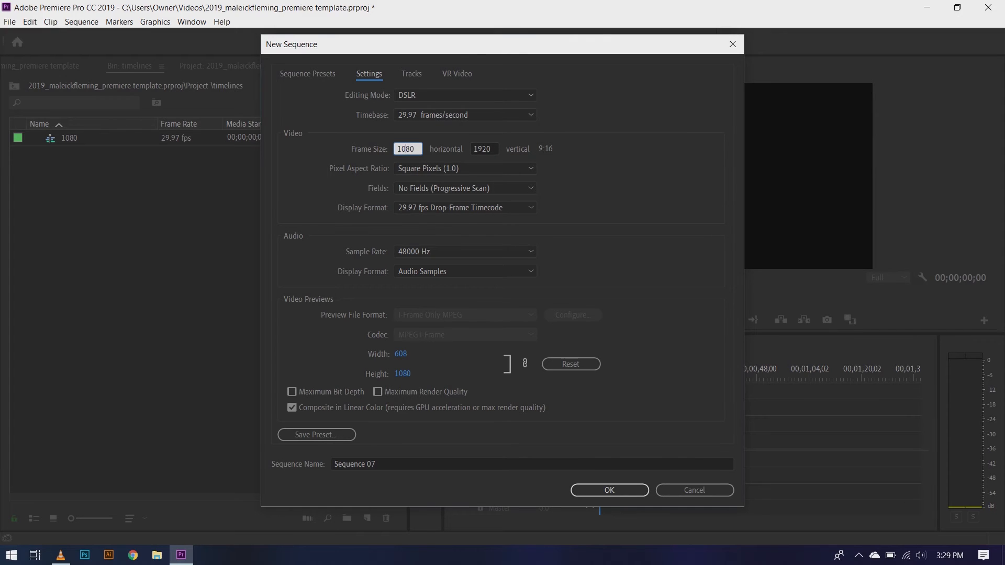
Name the vertical sequence portrait and create it.
triple_click(355, 464)
text(portrait)
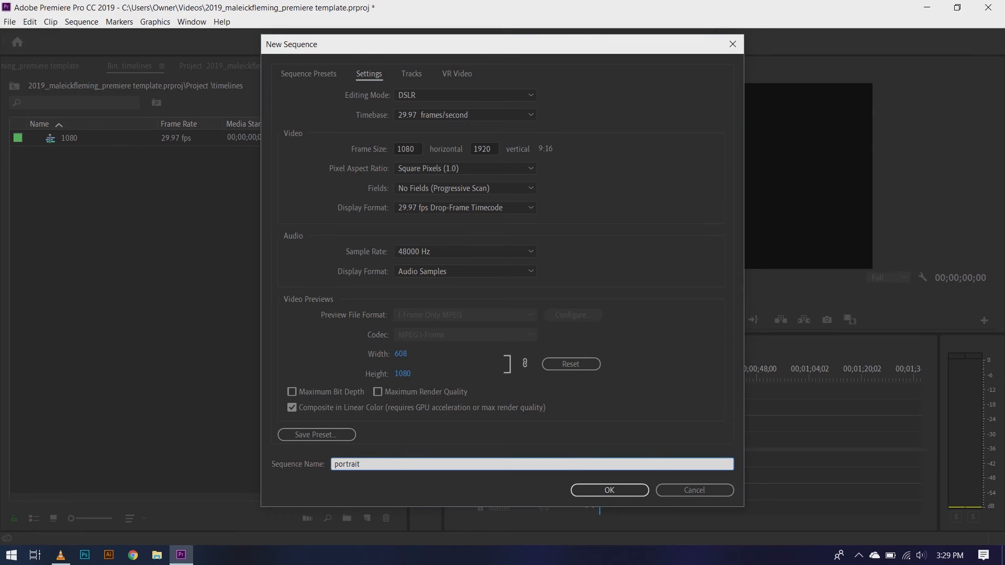
click(609, 489)
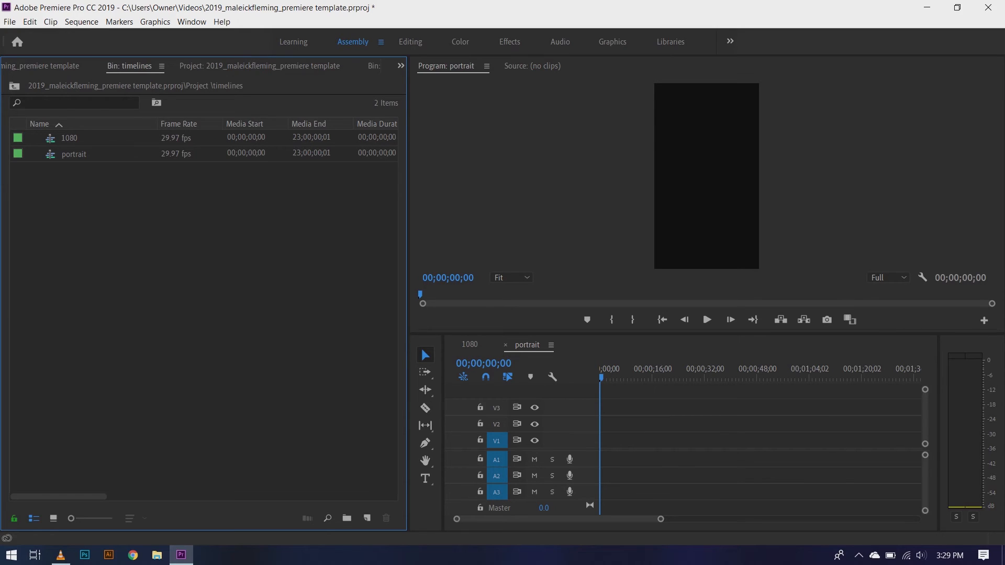
Return from the timelines bin to the project's top level and switch to the Effects workspace with the project contents shown.
click(15, 85)
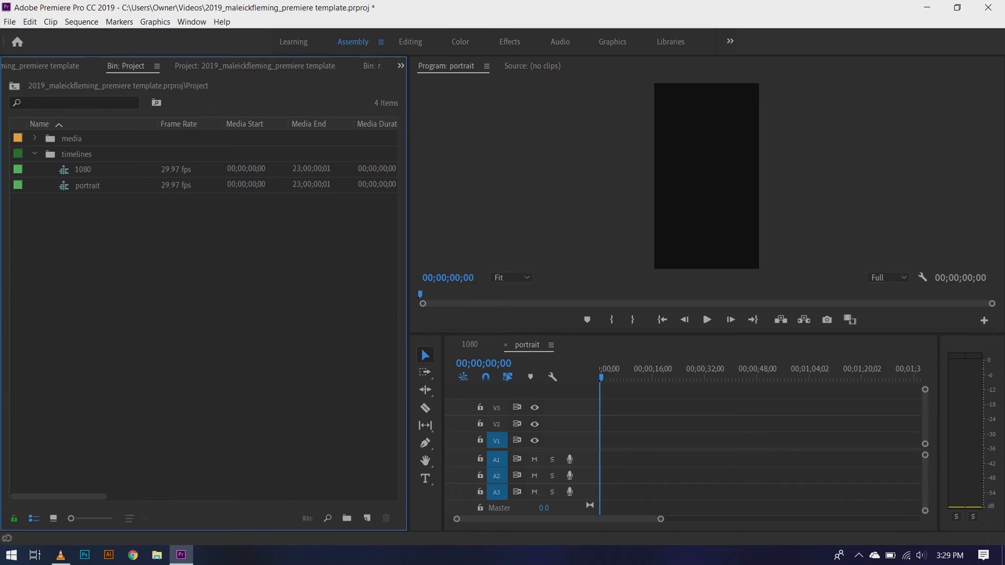
click(15, 85)
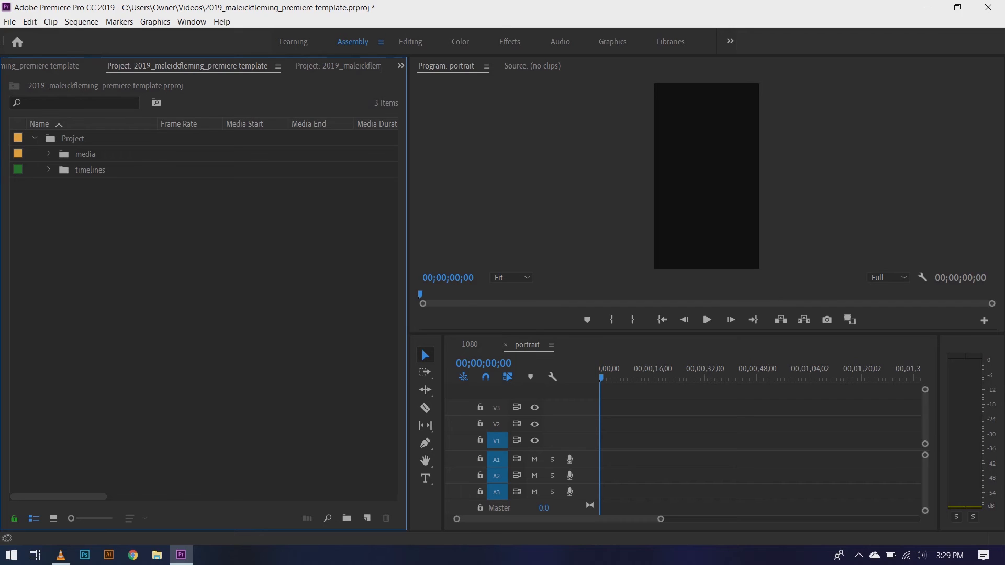
click(510, 42)
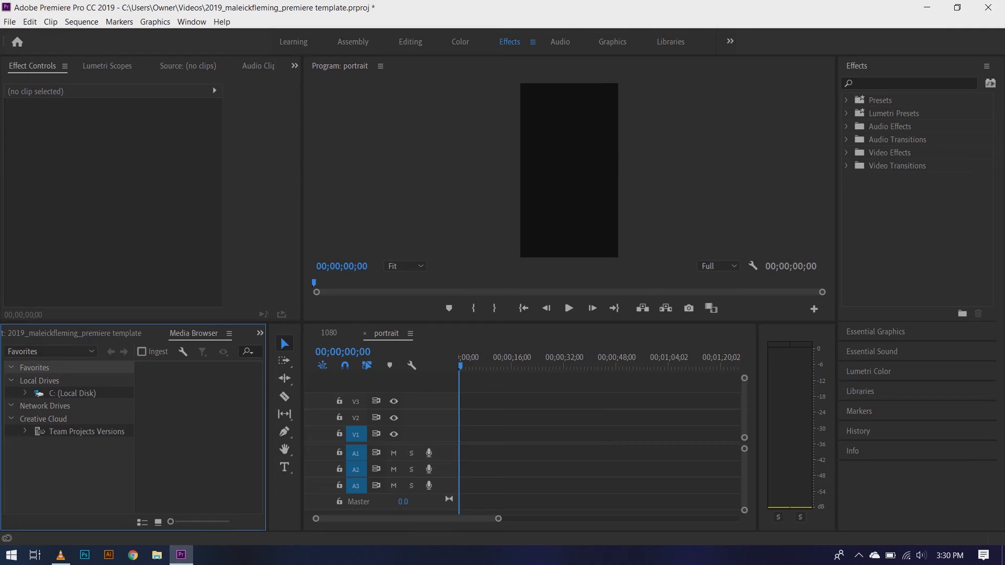
click(75, 333)
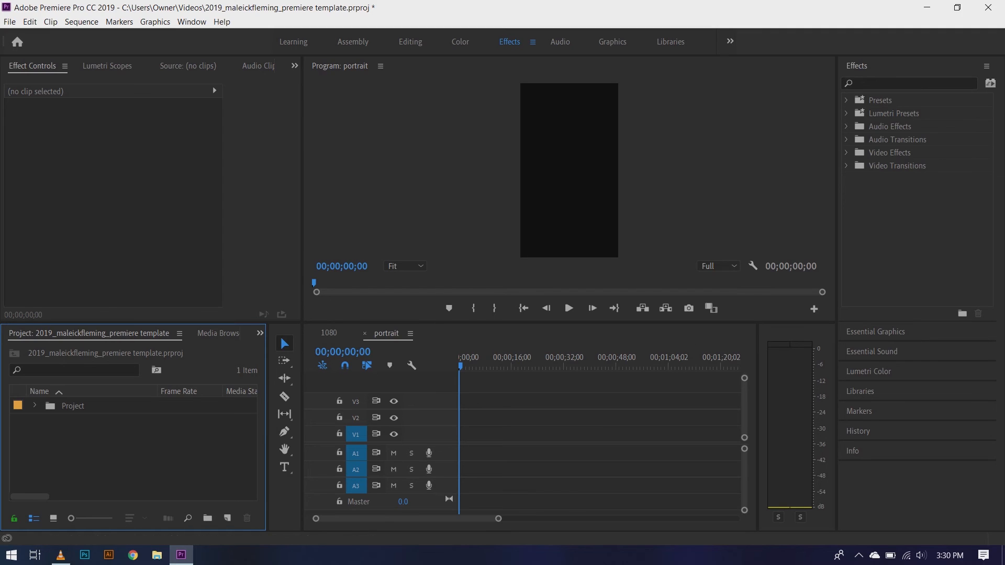
Look over the Essential Graphics and Lumetri Color tools available in the Effects workspace and collapse them again.
click(876, 332)
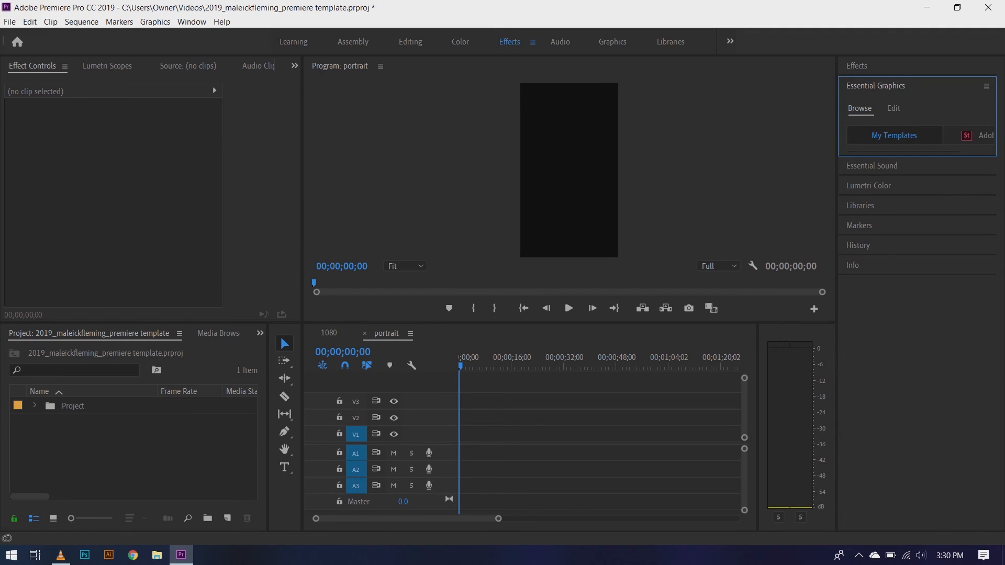
click(868, 186)
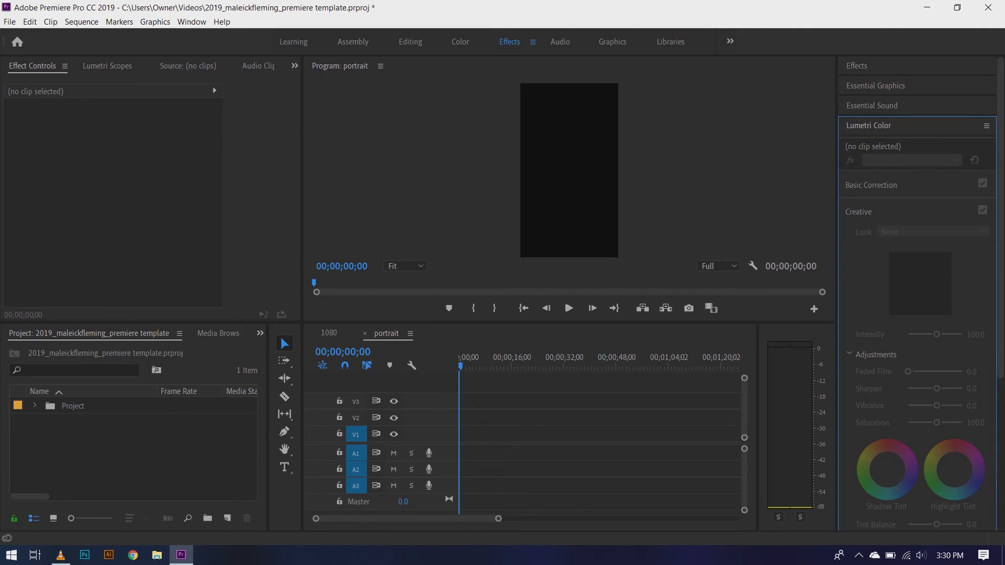
click(869, 126)
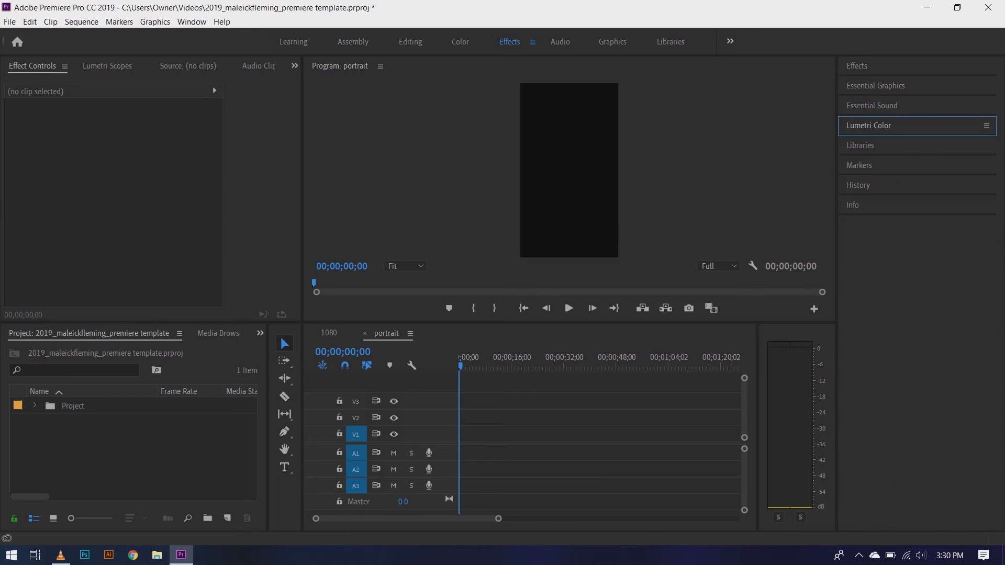